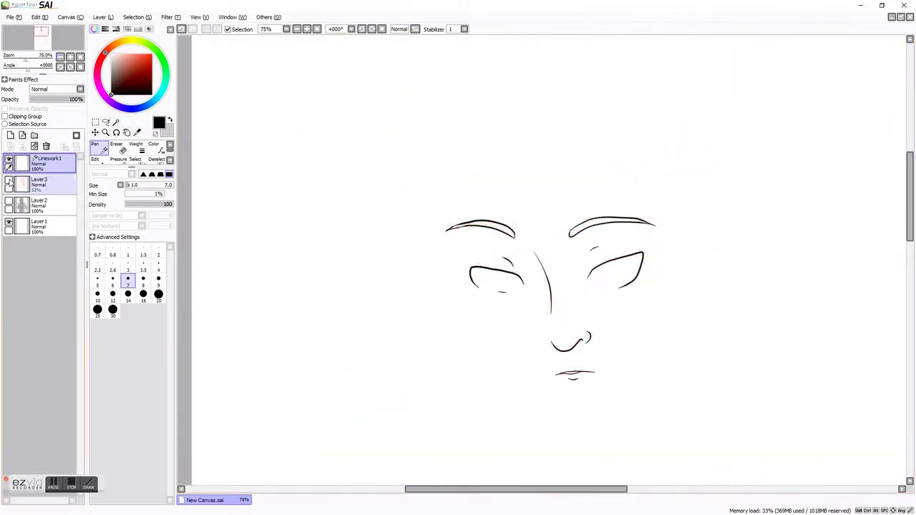
- Ink the long fringe strands crossing the face and the lower sweep of the side hair on the Linework1 layer
scroll(544, 258, up, 2)
drag(478, 93, 542, 402)
drag(542, 119, 605, 294)
mouse_move(633, 223)
mouse_down()
mouse_move(835, 354)
mouse_move(887, 302)
mouse_up()
scroll(752, 215, up, 2)
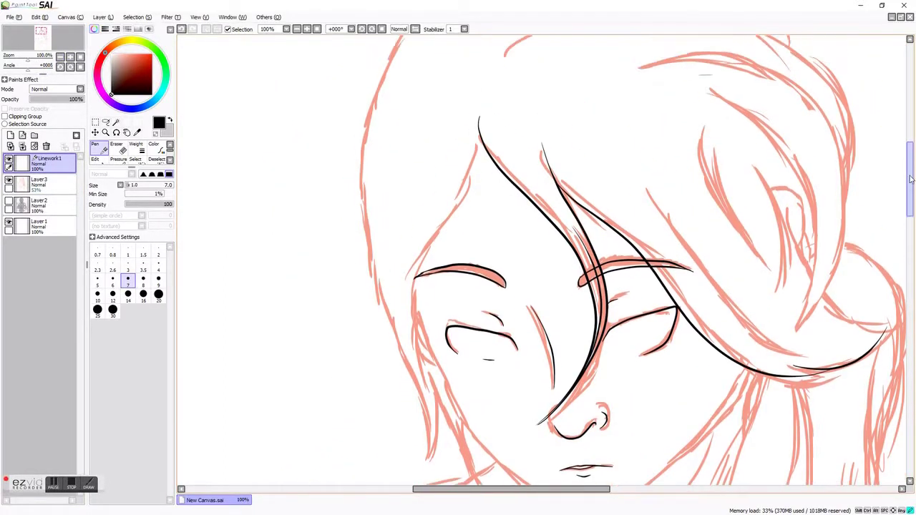
- Ink the inner strands of the swept-back side hair over the sketch, checking the linework with the sketch layer hidden
drag(709, 103, 783, 340)
drag(806, 111, 798, 326)
drag(700, 133, 769, 272)
drag(756, 173, 778, 309)
drag(788, 242, 779, 301)
drag(658, 201, 809, 368)
scroll(755, 261, up, 2)
drag(533, 491, 599, 491)
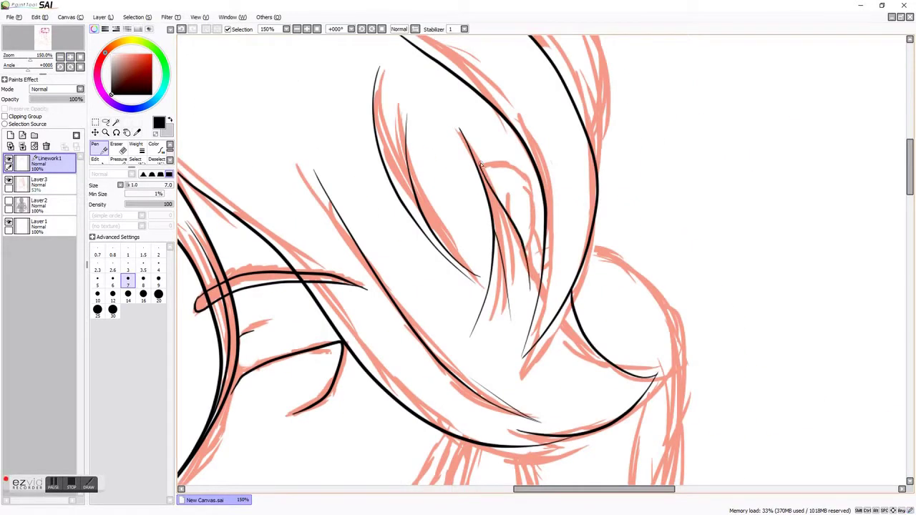
scroll(330, 166, down, 2)
click(9, 180)
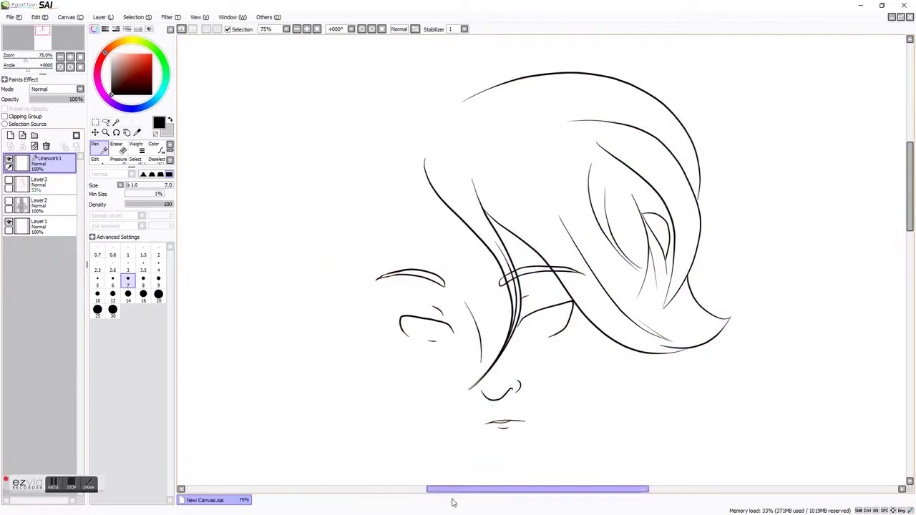
click(9, 180)
- Ink the face outline from the left temple around the chin up to the side hair, undoing unsatisfactory strokes
scroll(386, 147, up, 2)
drag(909, 168, 910, 197)
drag(405, 68, 406, 238)
drag(494, 489, 509, 489)
mouse_move(336, 136)
mouse_down()
mouse_move(386, 279)
mouse_move(573, 441)
mouse_move(834, 232)
mouse_move(401, 294)
mouse_move(491, 378)
mouse_move(553, 418)
mouse_move(738, 351)
mouse_move(823, 223)
mouse_up()
key(ctrl+z)
key(ctrl+z)
key(ctrl+z)
- Ink the pointed hair strands hanging beside the left cheek on the Linework1 layer
click(43, 183)
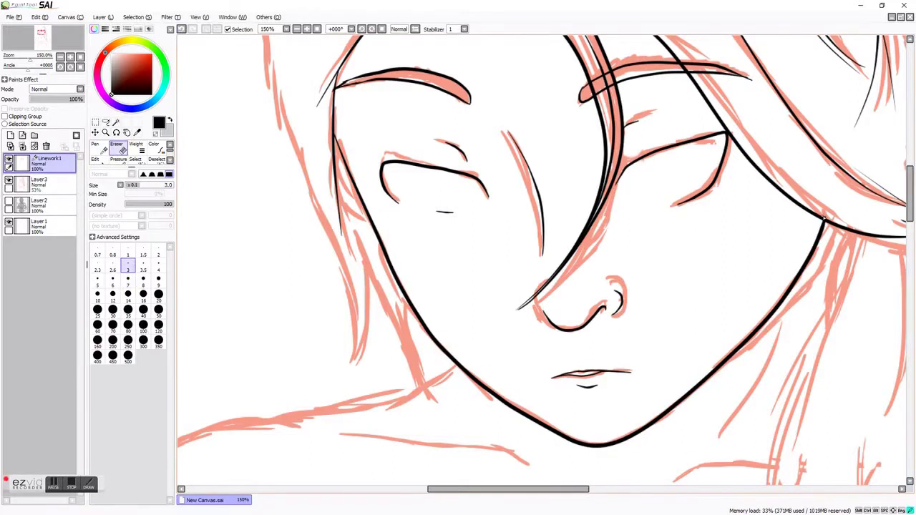
click(8, 180)
click(9, 180)
click(63, 56)
click(43, 160)
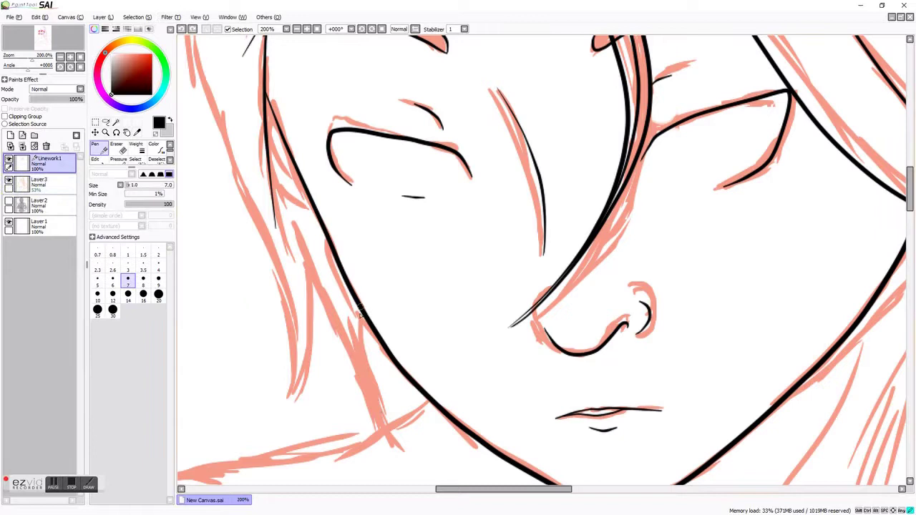
drag(337, 308, 398, 445)
drag(302, 218, 290, 416)
- Ink the outer hair contour along the left side of the head down to the strand tips
scroll(407, 344, down, 3)
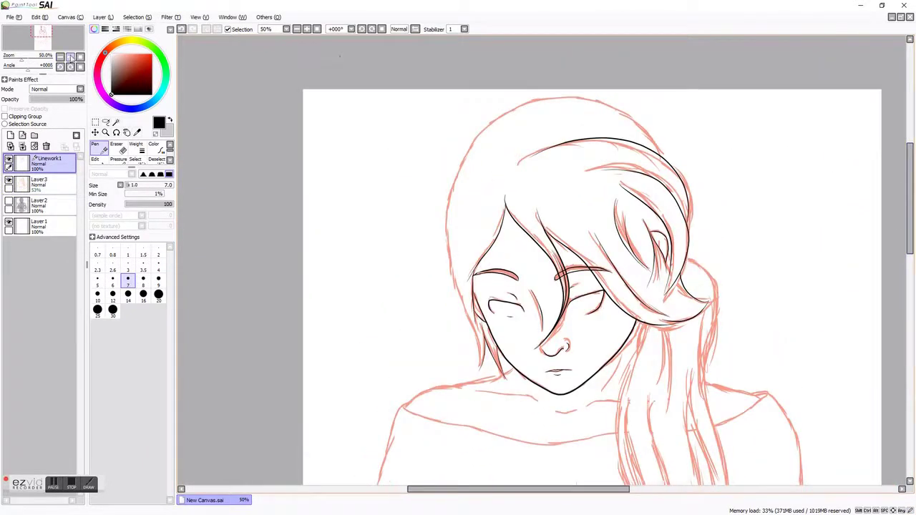
scroll(406, 344, up, 1)
scroll(406, 344, up, 2)
scroll(407, 344, down, 2)
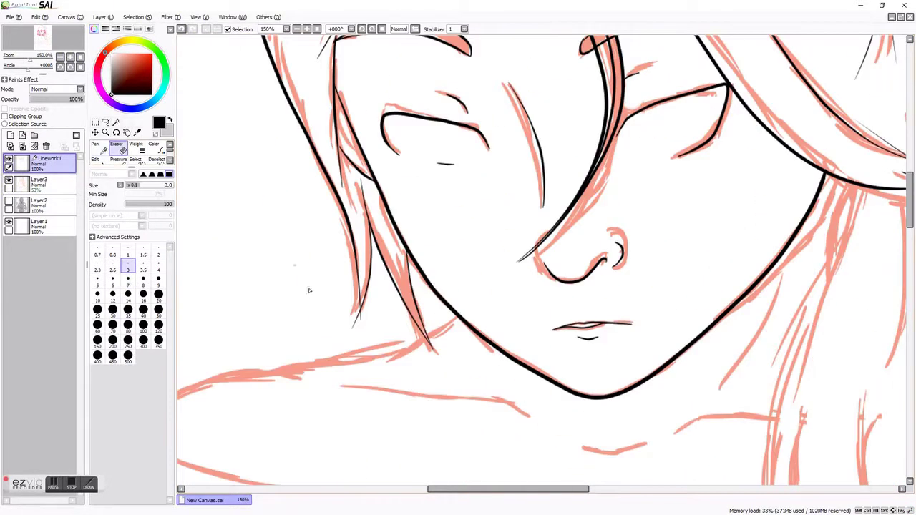
click(70, 60)
scroll(290, 82, up, 5)
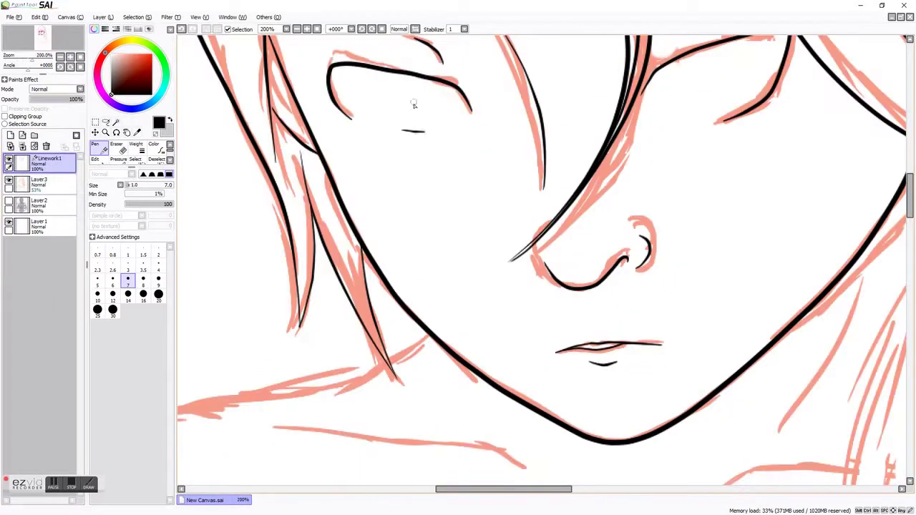
- Try inking the irises of both eyes directly on the Linework1 layer without a sketched guide
key(ctrl+z)
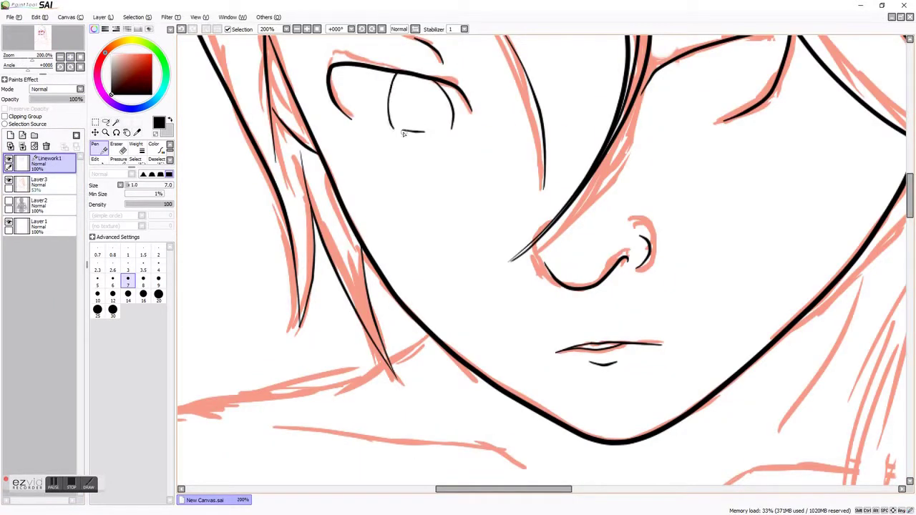
click(61, 57)
click(8, 182)
scroll(438, 105, up, 2)
key(e)
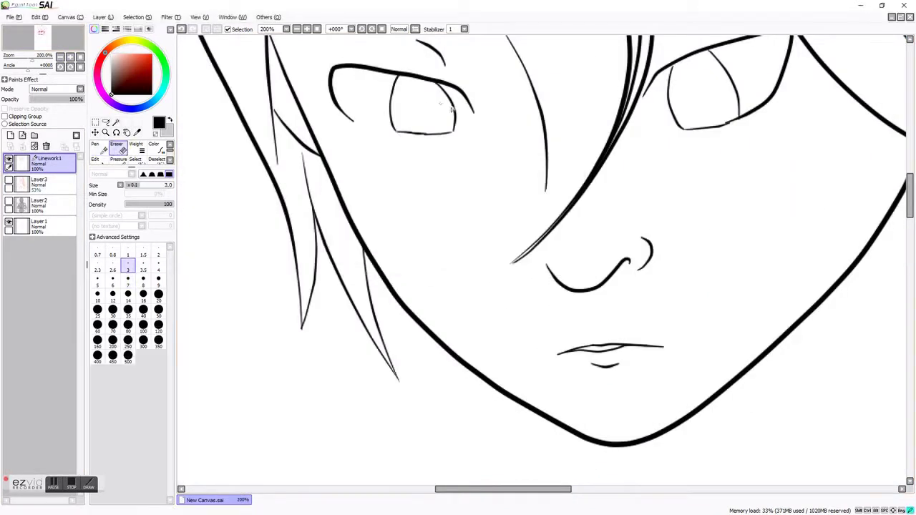
key(n)
scroll(501, 215, down, 2)
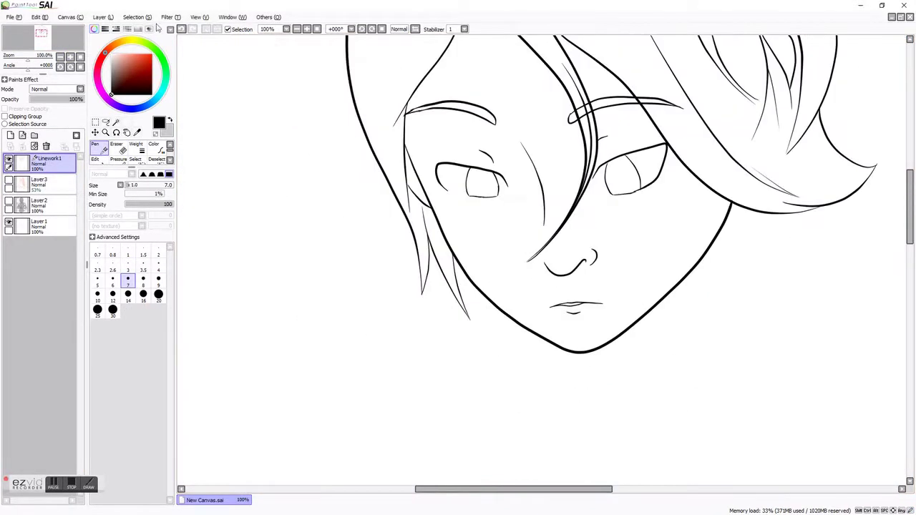
- Undo the iris lines inked in both eyes
scroll(836, 157, up, 3)
scroll(684, 198, down, 1)
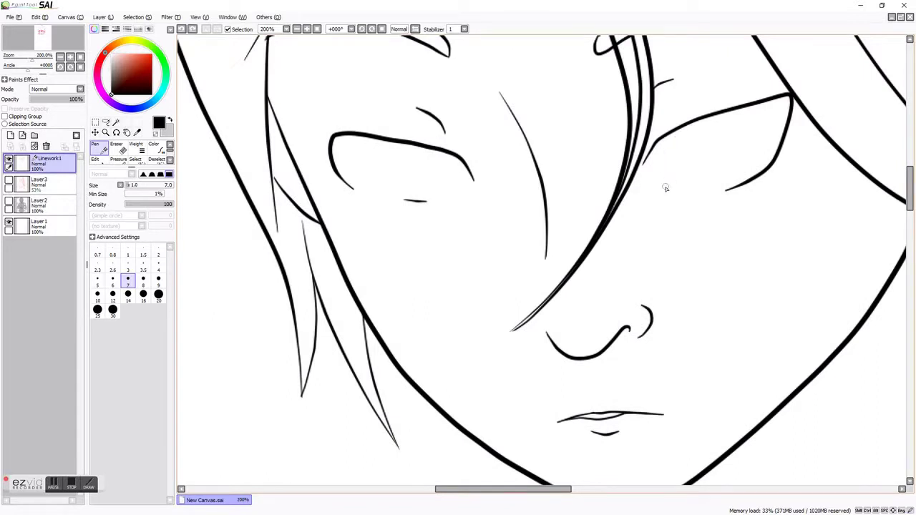
key(ctrl+z)
key(ctrl+z)
key(ctrl+z)
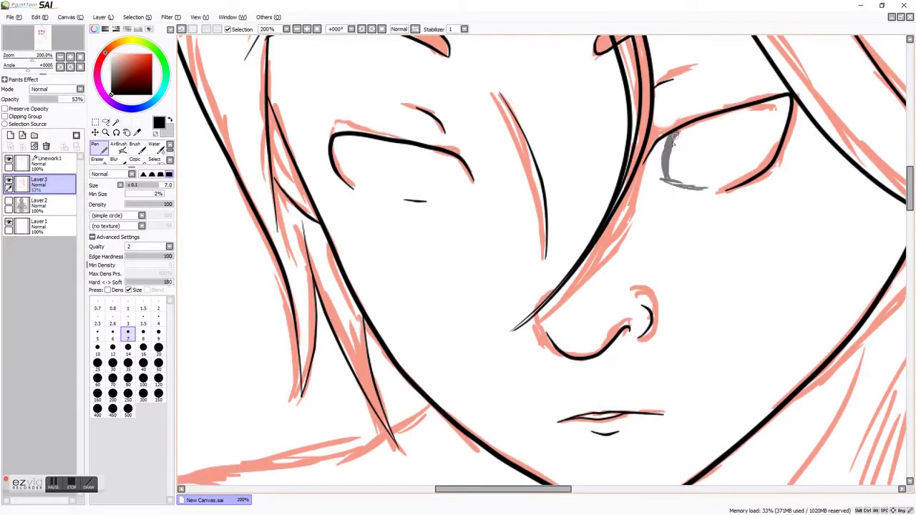
- Sketch a round iris guide in the right eye on Layer3, undoing stray strokes
scroll(448, 181, down, 2)
scroll(448, 180, up, 2)
click(182, 29)
click(182, 28)
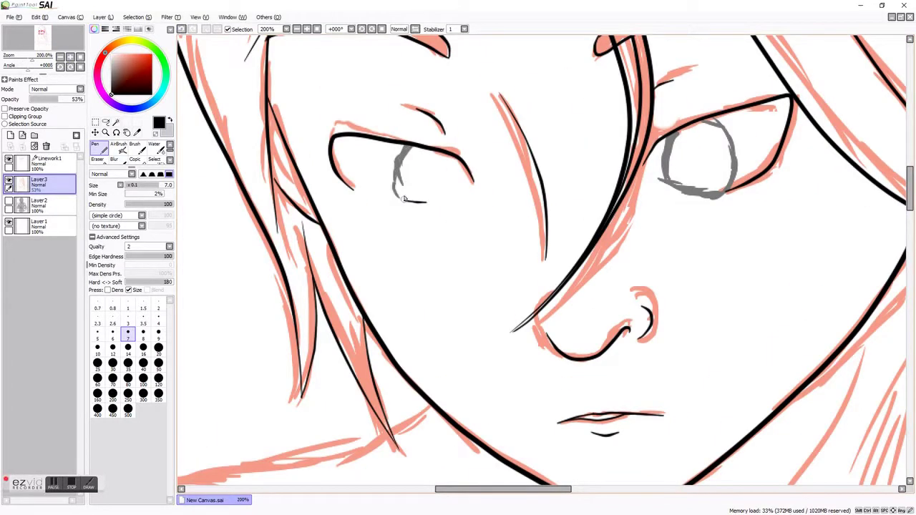
- Sketch a matching round iris guide in the left eye on Layer3
click(182, 29)
click(182, 29)
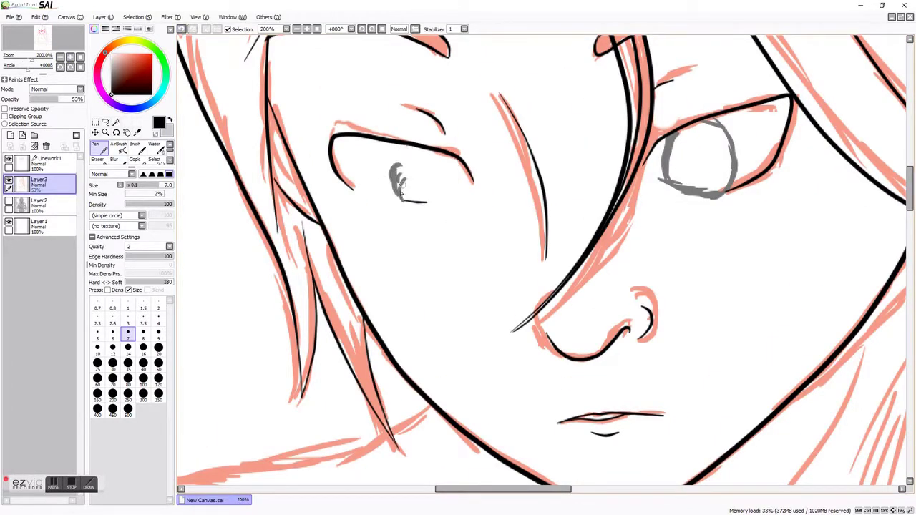
key(ctrl+y)
key(ctrl+y)
key(ctrl+y)
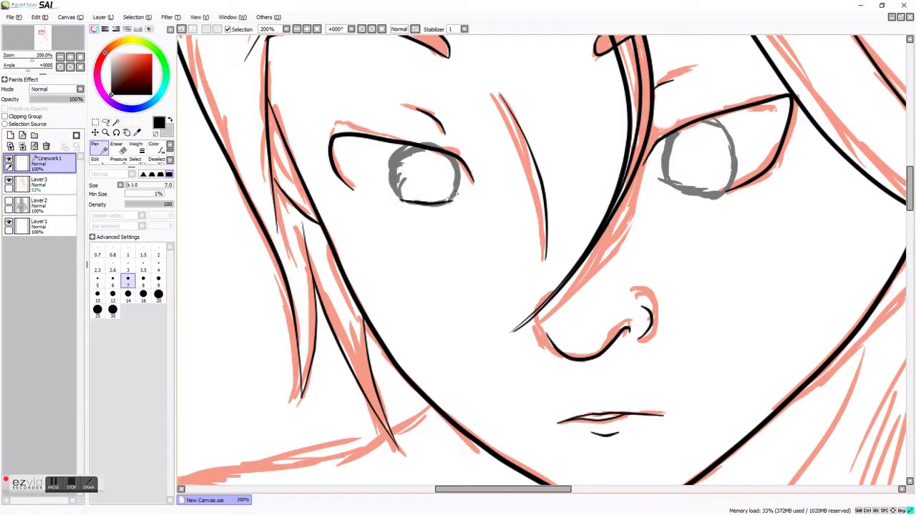
- Ink the outlines of both irises over their guides on the Linework1 layer, redoing the right one's lower edge
drag(391, 164, 398, 197)
drag(661, 179, 684, 194)
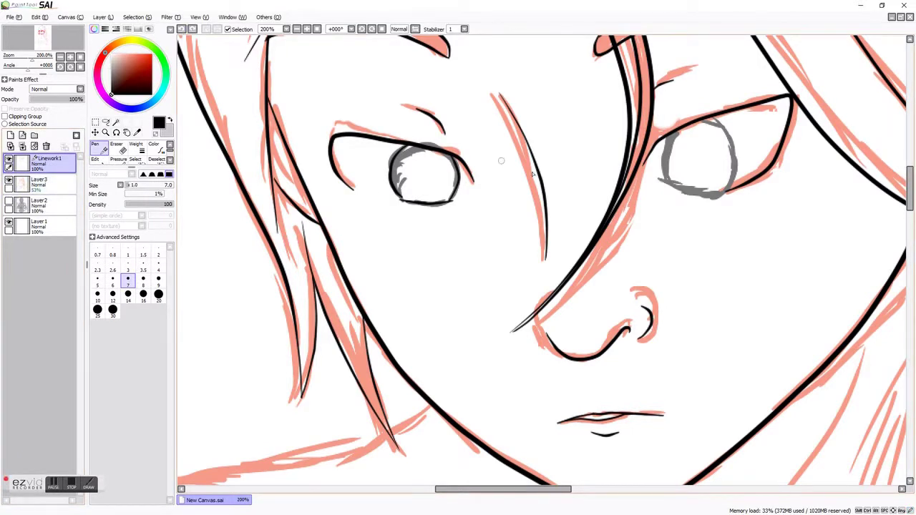
drag(662, 150, 665, 188)
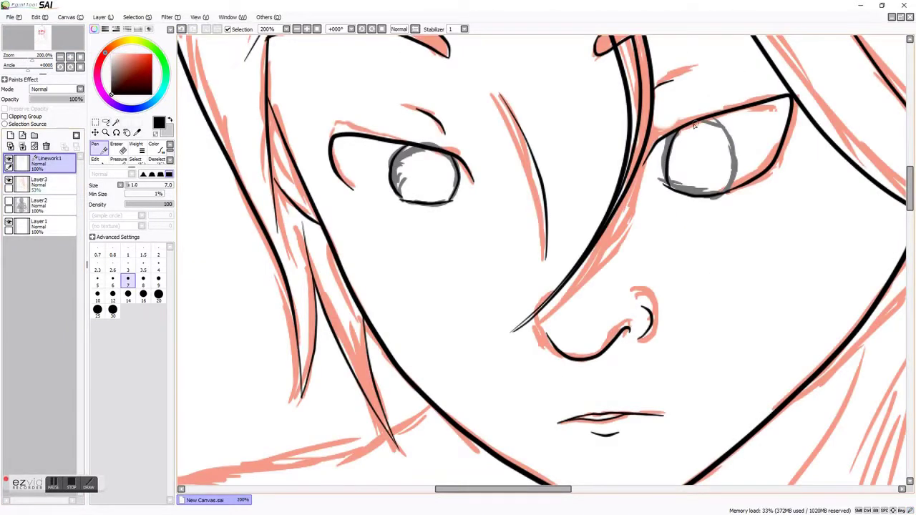
click(182, 28)
mouse_move(692, 197)
mouse_down()
mouse_move(663, 149)
mouse_move(660, 181)
mouse_up()
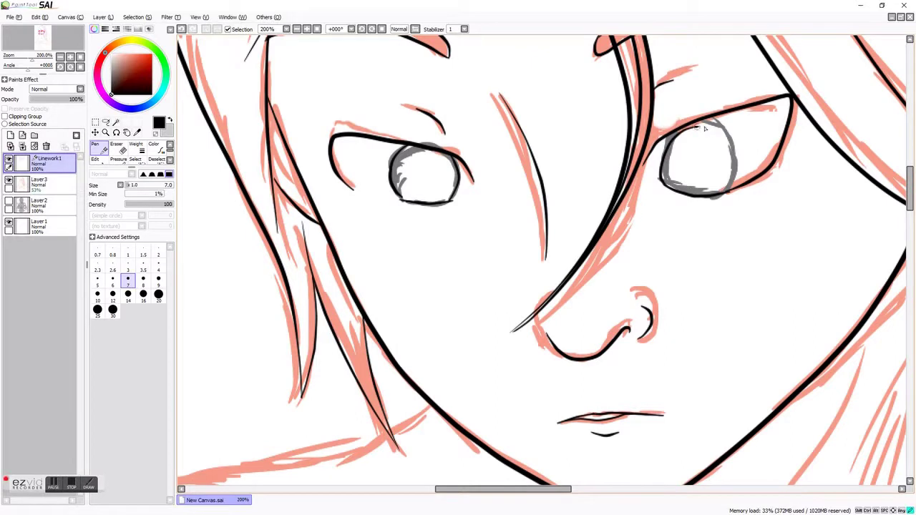
drag(730, 141, 731, 188)
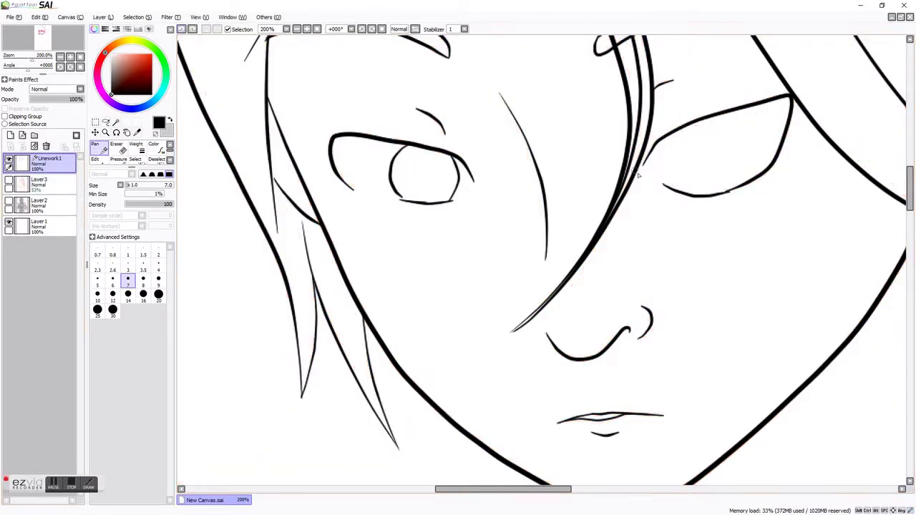
- Redraw the right iris outline with the sketch hidden, comparing the strokes through undo and redo
key(ctrl+z)
key(ctrl+y)
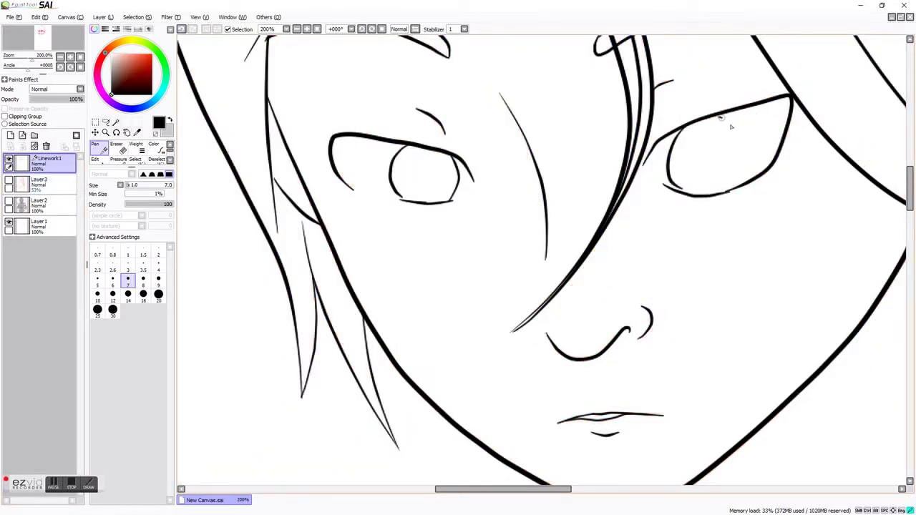
key(ctrl+z)
key(ctrl+z)
key(ctrl+y)
key(ctrl+y)
key(ctrl+y)
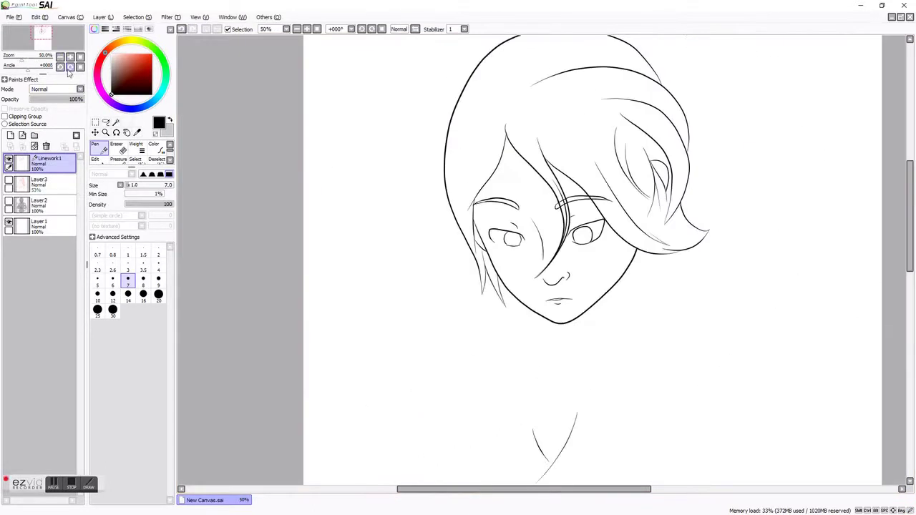
- Erase the right eye's old upper lid line and re-ink it as a lower, thicker line meeting the outer corner
key(e)
drag(756, 103, 720, 117)
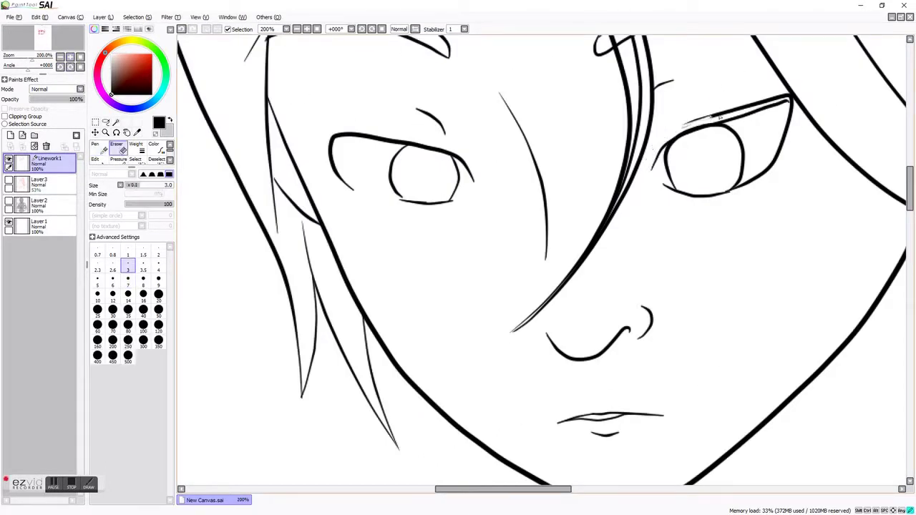
drag(790, 98, 792, 107)
key(n)
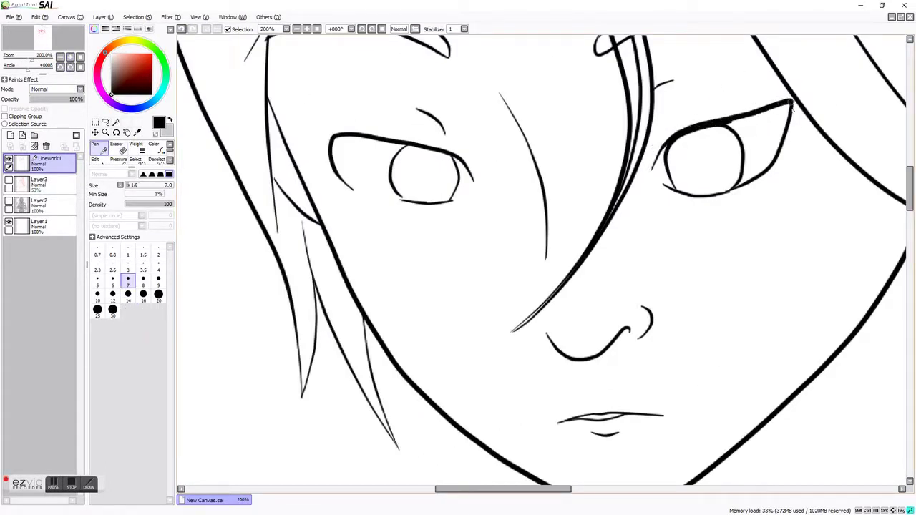
drag(725, 122, 748, 119)
click(60, 57)
click(8, 180)
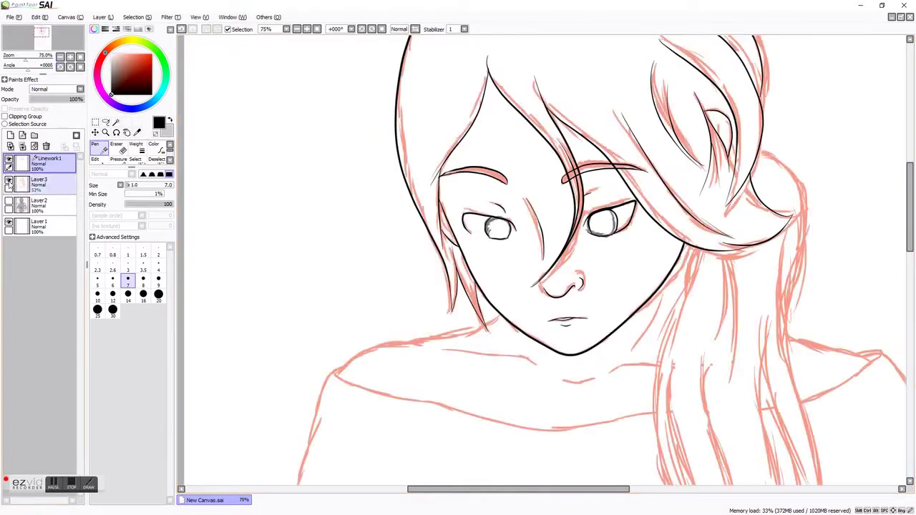
- Ink the ponytail's outer edge and its long strands falling over the shoulder and chest
scroll(823, 122, up, 4)
mouse_move(823, 122)
mouse_down()
mouse_move(772, 312)
mouse_move(805, 345)
mouse_up()
scroll(804, 345, down, 5)
click(61, 57)
click(60, 59)
drag(631, 176, 646, 348)
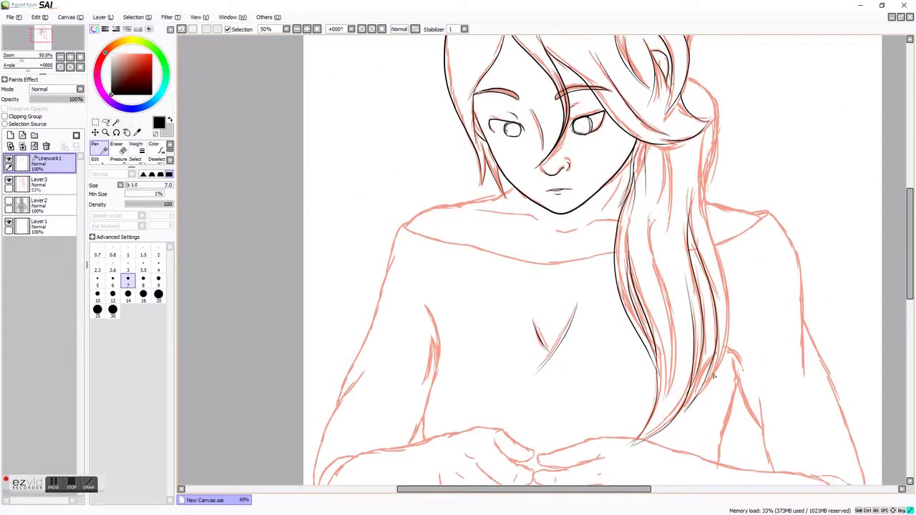
drag(665, 398, 648, 429)
- Ink the upper ponytail strands just below the side hair, undoing a stray stroke
scroll(673, 215, up, 2)
drag(902, 268, 673, 160)
mouse_move(616, 59)
mouse_down()
mouse_move(666, 200)
mouse_move(658, 103)
mouse_move(641, 319)
mouse_up()
key(ctrl+z)
scroll(574, 384, up, 1)
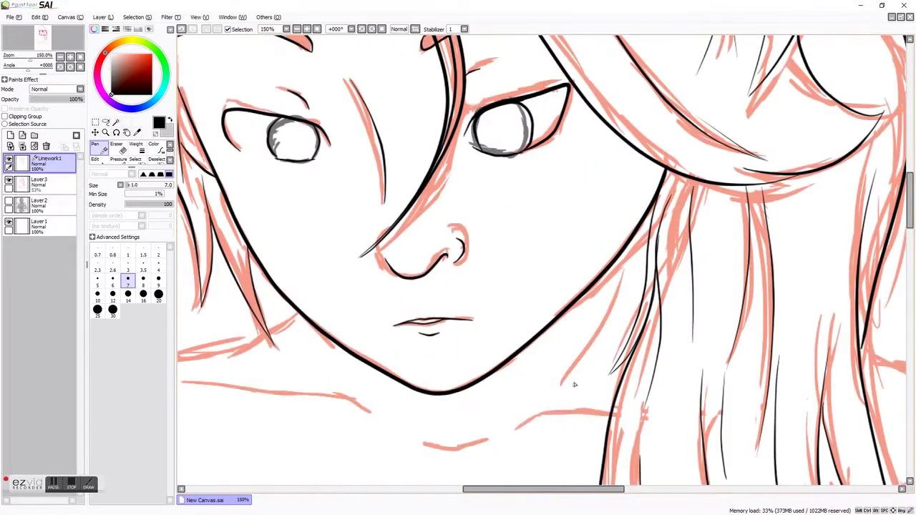
- Ink the right neck line and the left shoulder line running out from the neck
drag(616, 270, 563, 392)
scroll(421, 378, down, 2)
drag(515, 492, 477, 495)
mouse_move(563, 246)
mouse_down()
mouse_move(343, 312)
mouse_move(350, 295)
mouse_move(413, 319)
mouse_move(256, 341)
mouse_move(237, 360)
mouse_up()
drag(907, 215, 903, 193)
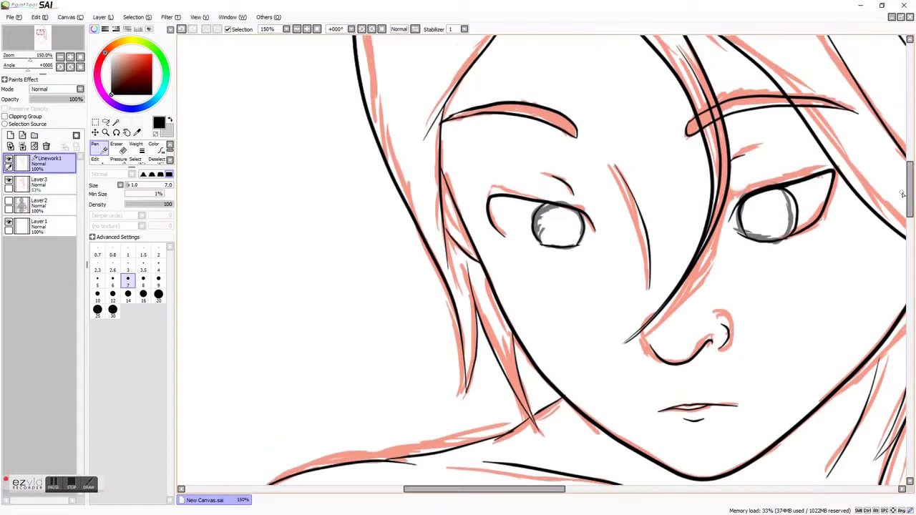
- Ink the off-shoulder neckline across the chest and its continuation between and beyond the ponytail strands
scroll(895, 181, down, 5)
mouse_move(233, 158)
mouse_down()
mouse_move(621, 270)
mouse_move(862, 255)
mouse_up()
drag(484, 489, 609, 489)
drag(525, 231, 552, 228)
mouse_move(591, 222)
mouse_down()
mouse_move(726, 167)
mouse_move(750, 139)
mouse_up()
- Ink the top of the right shoulder and the outer edge of the right upper arm
drag(601, 93, 749, 143)
drag(908, 224, 908, 232)
mouse_move(744, 76)
mouse_down()
mouse_move(849, 194)
mouse_move(868, 479)
mouse_up()
drag(908, 233, 909, 272)
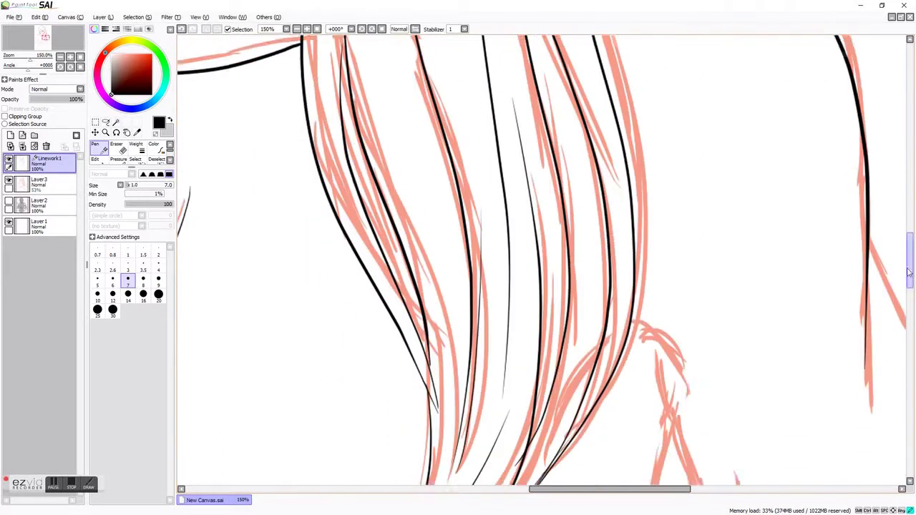
- Ink the outer sleeve edge of the left arm down to the elbow, plus its fold and inner edge
scroll(205, 196, down, 4)
scroll(820, 175, up, 3)
drag(585, 169, 474, 458)
drag(909, 250, 909, 294)
mouse_move(528, 152)
mouse_down()
mouse_move(469, 233)
mouse_move(421, 387)
mouse_up()
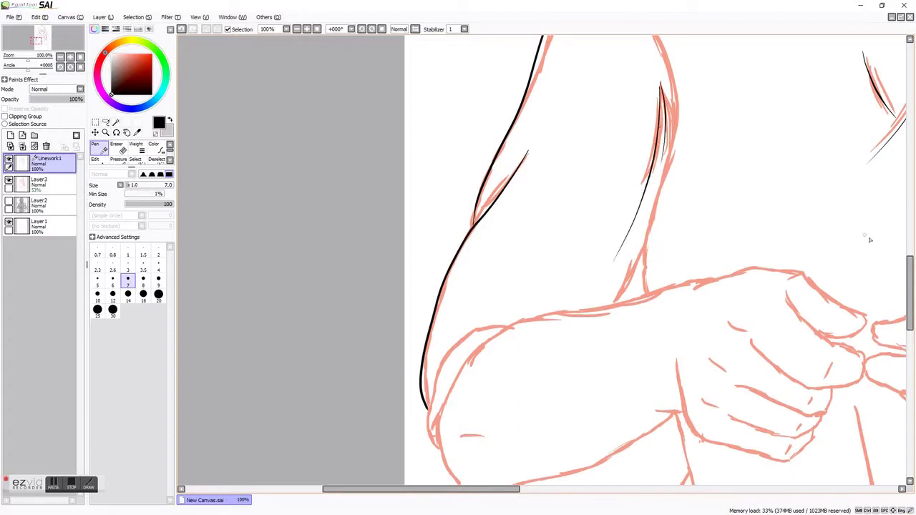
scroll(870, 240, up, 2)
drag(644, 84, 677, 215)
- Ink the curved sleeve folds at the left elbow and the upper edge of the forearm
scroll(635, 353, up, 2)
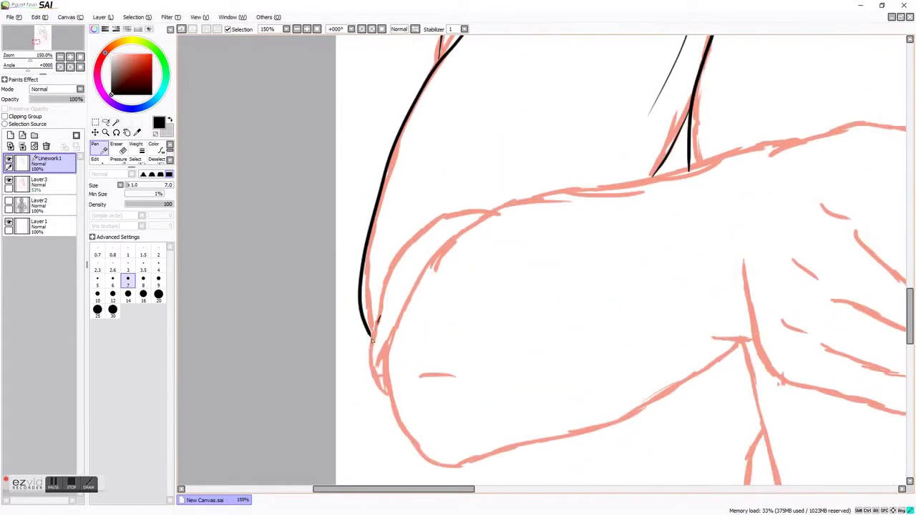
drag(376, 318, 464, 211)
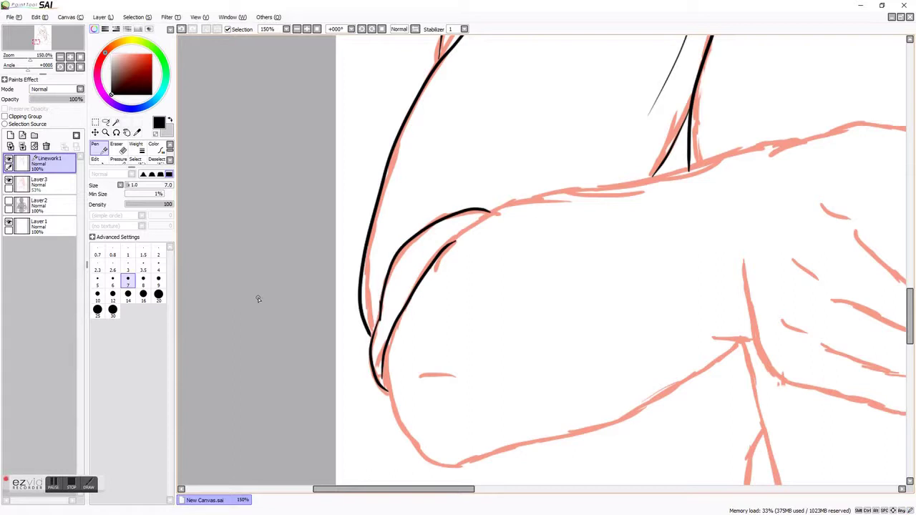
mouse_move(433, 274)
mouse_down()
mouse_move(474, 221)
mouse_move(808, 140)
mouse_up()
- Ink the left forearm's underside, replacing the first attempt, and the lower contour of the hand from the wrist
mouse_move(382, 351)
mouse_down()
mouse_move(390, 399)
mouse_move(736, 342)
mouse_up()
key(ctrl+z)
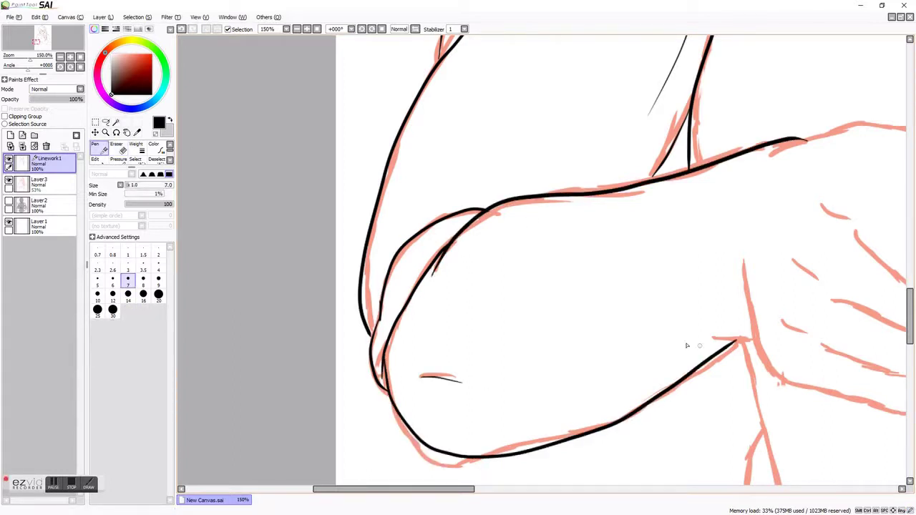
key(ctrl+z)
drag(444, 491, 469, 491)
mouse_move(272, 354)
mouse_down()
mouse_move(381, 463)
mouse_move(639, 346)
mouse_up()
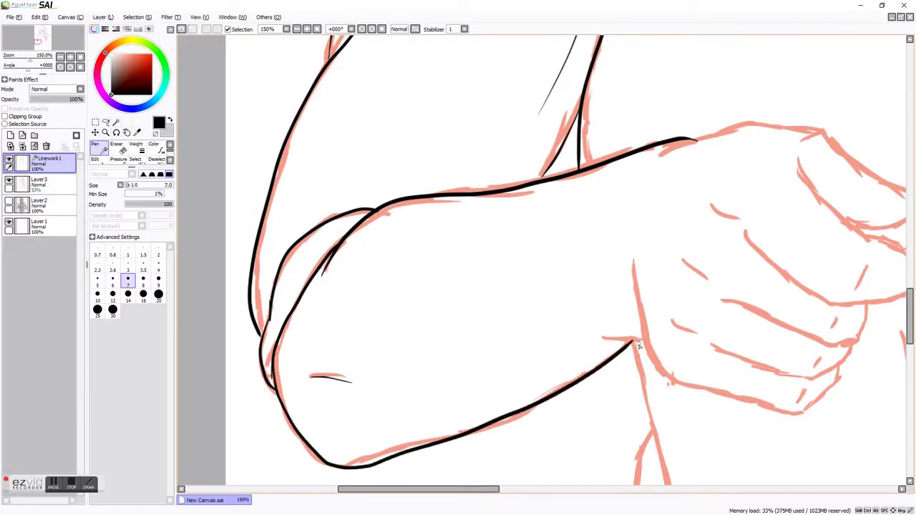
mouse_move(632, 263)
mouse_down()
mouse_move(802, 414)
mouse_move(839, 367)
mouse_up()
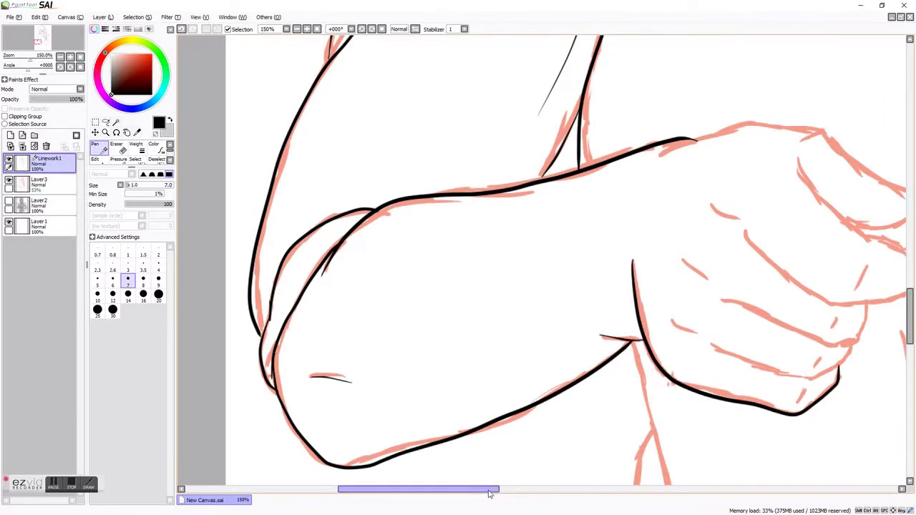
- Ink the fingers, thumb, back and knuckle creases of the left hand, and check the lines with the red sketch hidden
drag(465, 492, 529, 491)
drag(430, 345, 515, 374)
drag(589, 313, 588, 299)
key(ctrl+z)
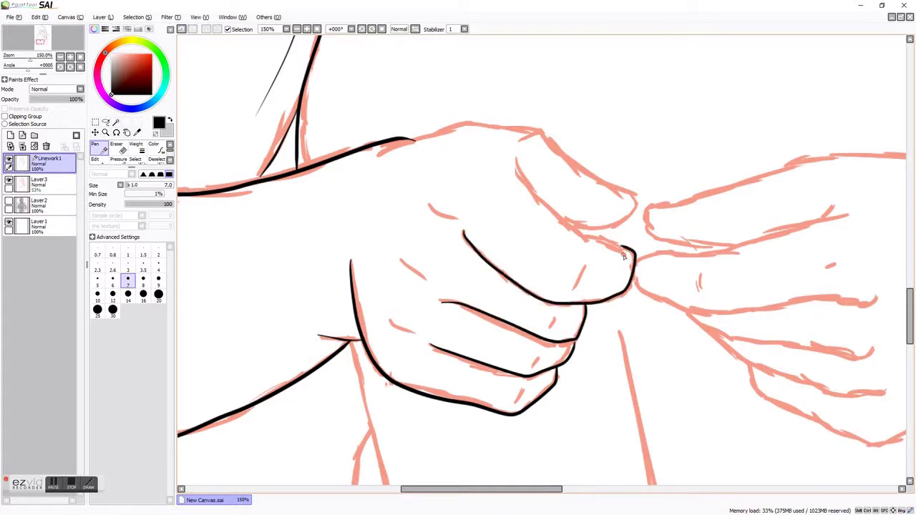
drag(374, 157, 540, 132)
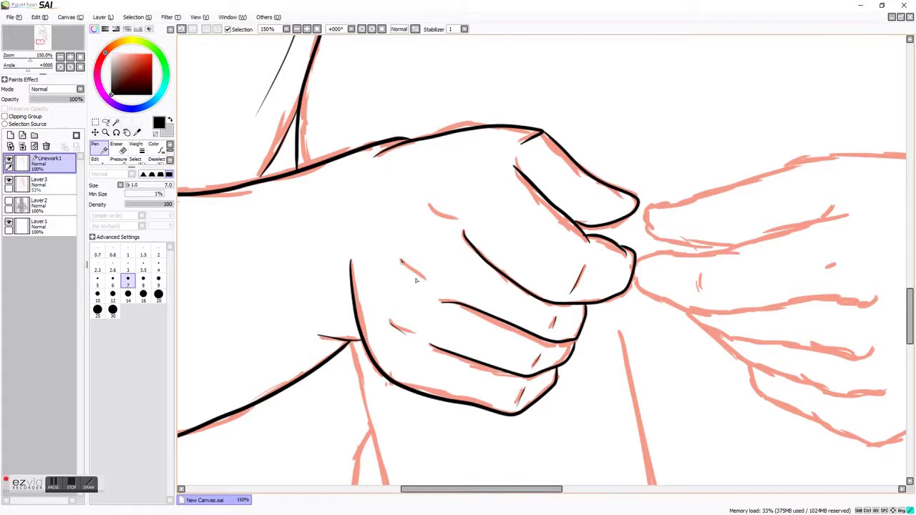
scroll(400, 259, down, 5)
click(9, 184)
click(8, 184)
scroll(857, 222, up, 5)
- Ink the right forearm's upper edge and underside, plus the thumb, fingers and creases of the right hand
drag(910, 259, 911, 315)
mouse_move(848, 290)
mouse_down()
mouse_move(807, 243)
mouse_move(401, 164)
mouse_up()
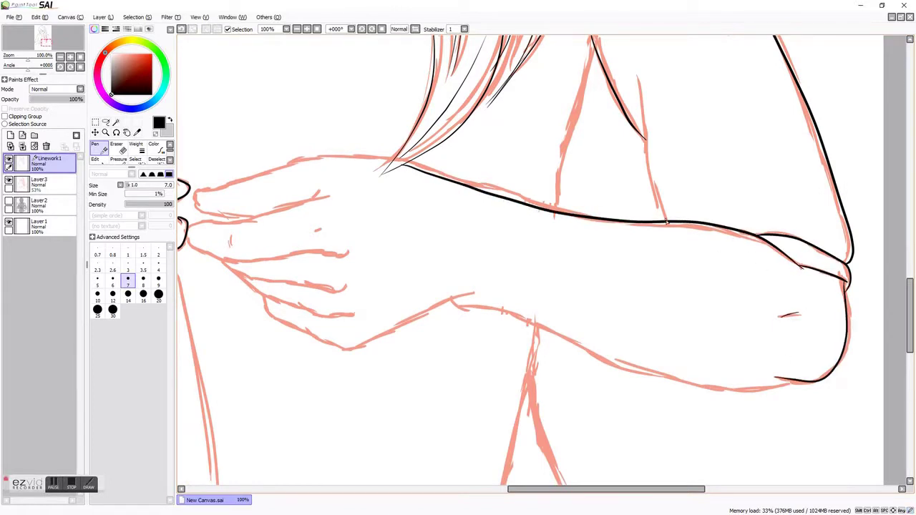
mouse_move(800, 385)
mouse_down()
mouse_move(459, 298)
mouse_move(738, 381)
mouse_move(453, 298)
mouse_up()
key(ctrl+z)
drag(527, 490, 475, 491)
drag(581, 161, 525, 162)
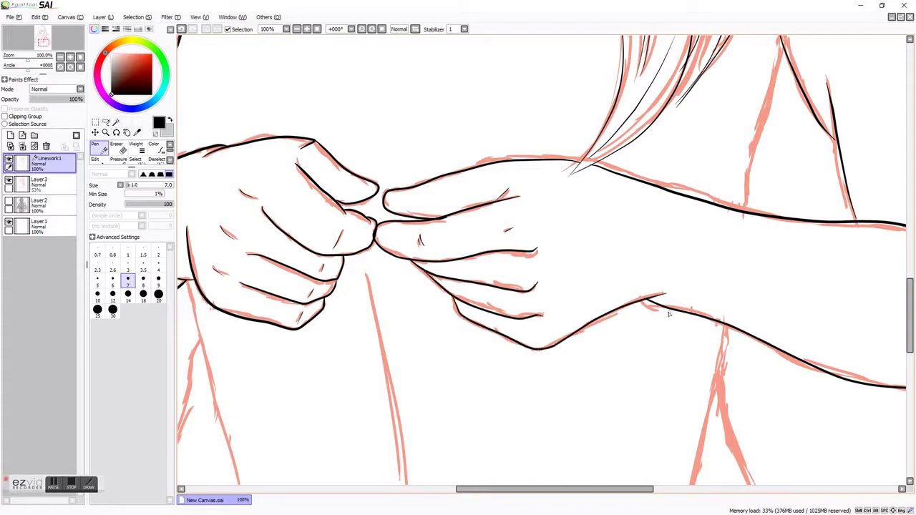
- Ink the sweater's vertical folds below the hands, both side edges and the curved bottom hem
key(ctrl+minus)
key(ctrl+plus)
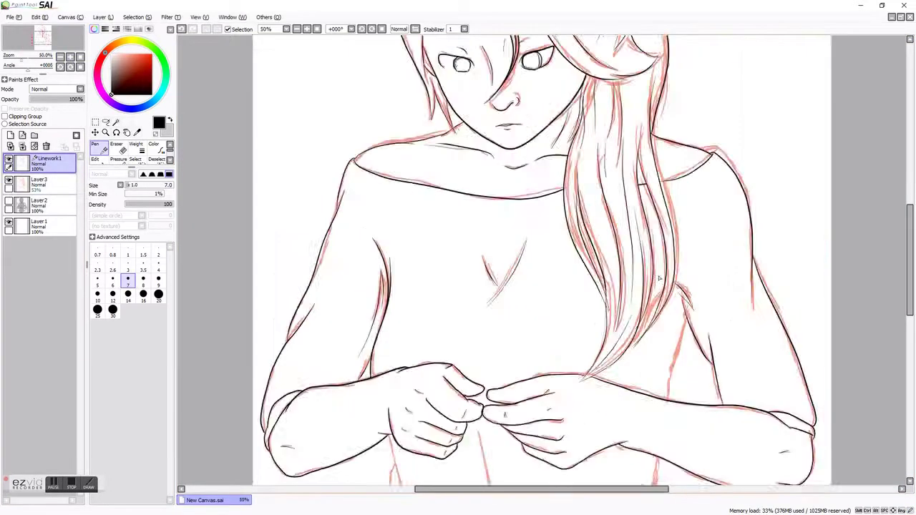
key(ctrl+plus)
scroll(272, 141, down, 3)
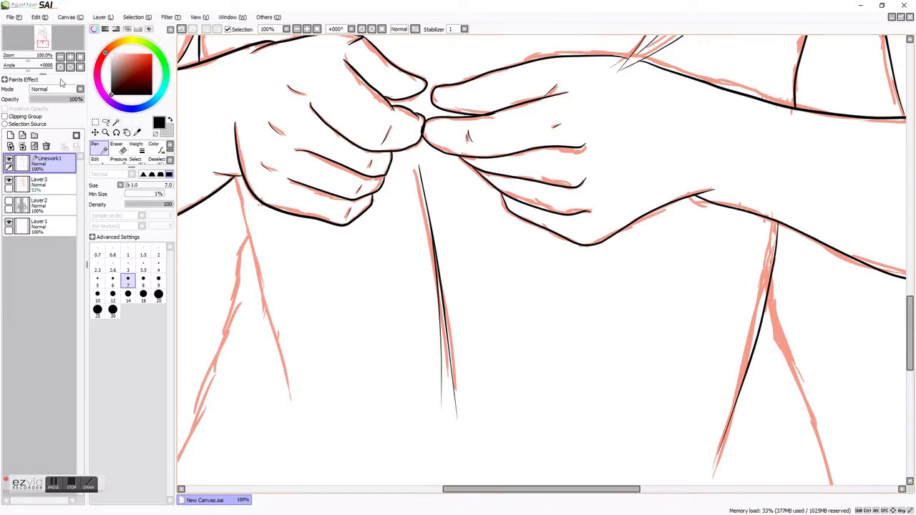
key(ctrl+minus)
scroll(291, 403, down, 3)
mouse_move(266, 381)
mouse_down()
mouse_move(764, 301)
mouse_move(712, 148)
mouse_up()
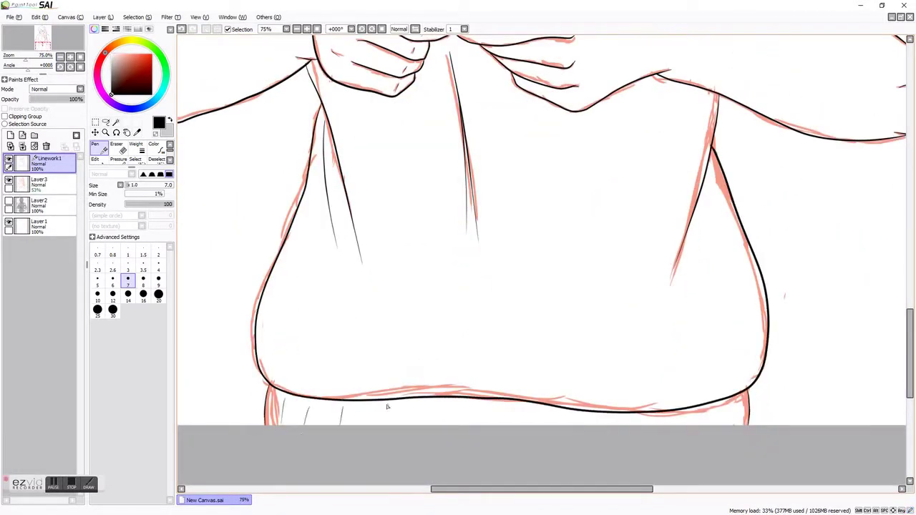
- Ink the short ribbing lines on the sleeve cuff and view the whole figure with the sketch layer hidden
scroll(723, 414, up, 5)
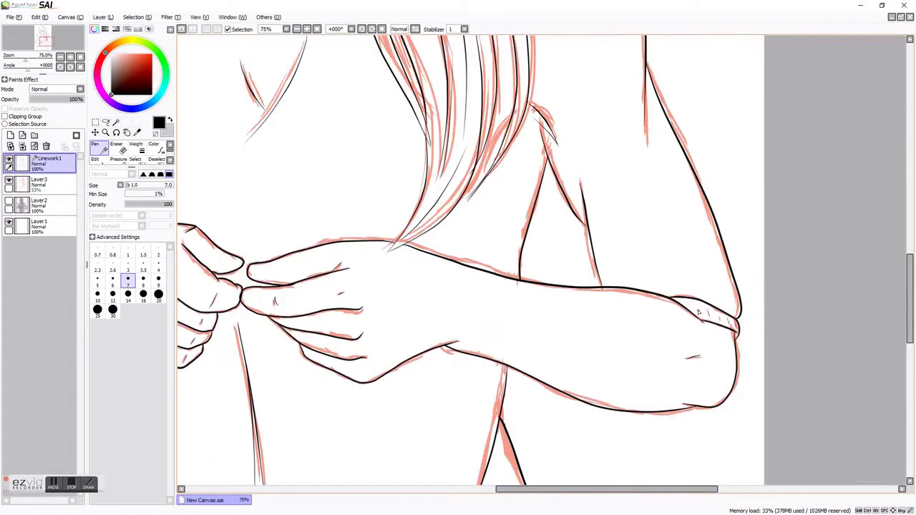
scroll(706, 313, left, 6)
click(81, 65)
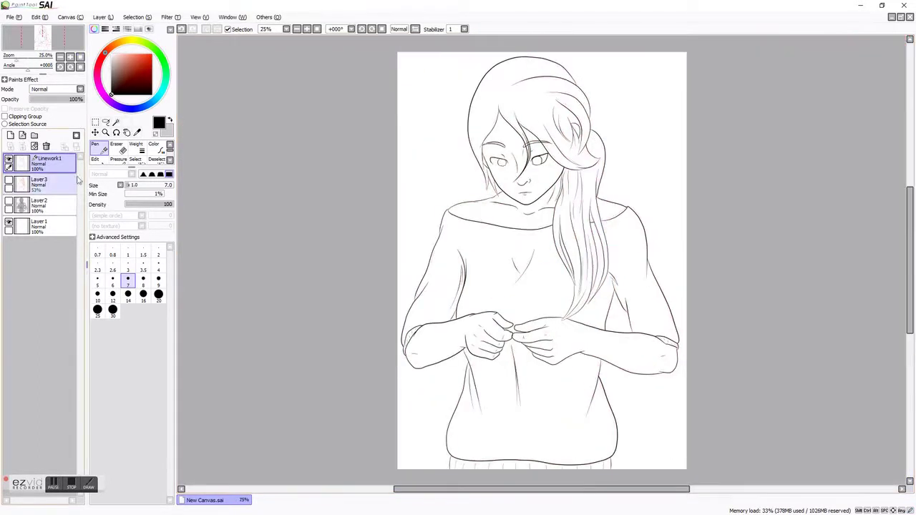
- Handwrite a note starting "I used a base" beside the head on the sketch layer, and hide that layer
click(43, 183)
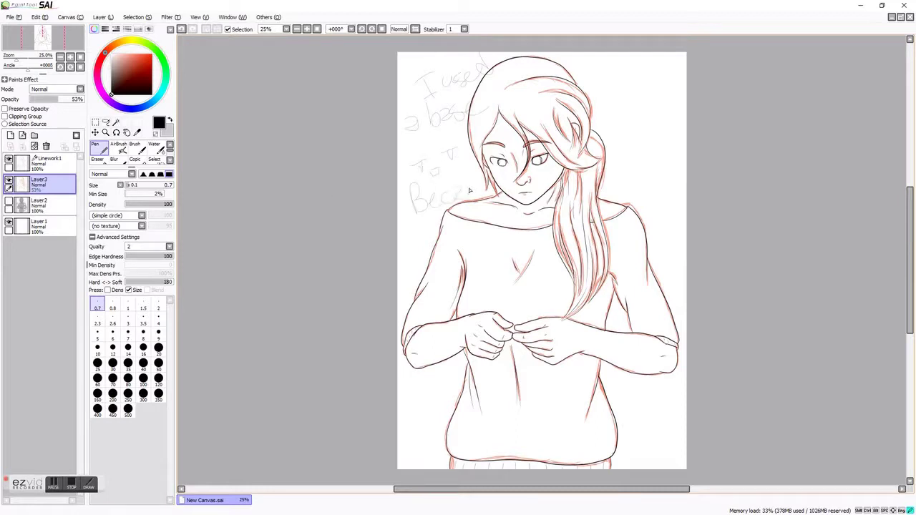
click(74, 147)
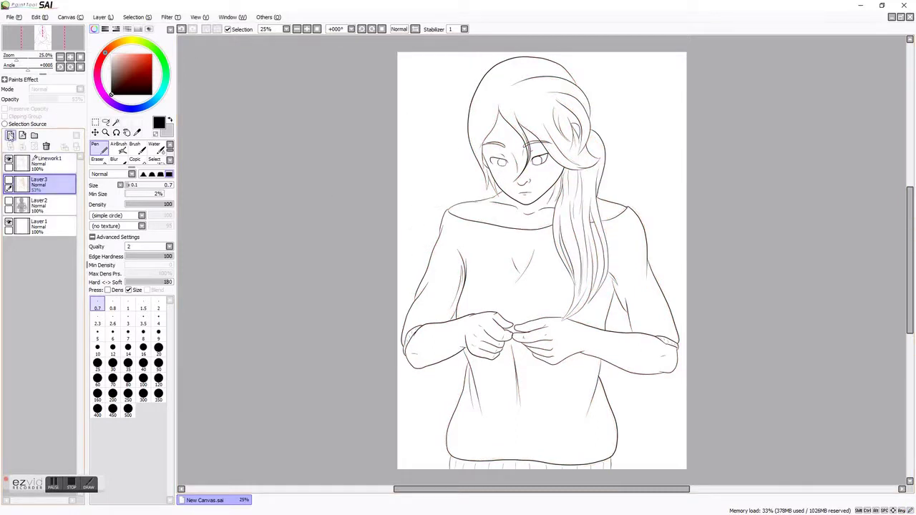
- Add a new normal layer and a layer folder named Skin to hold it, below the main linework
click(10, 135)
click(34, 135)
double_click(43, 180)
text(Skin)
key(Return)
- Handwrite "Frost" in black at size 14 on a new linework layer, and move that layer above the Skin folder
click(80, 57)
key(ctrl+shift+n)
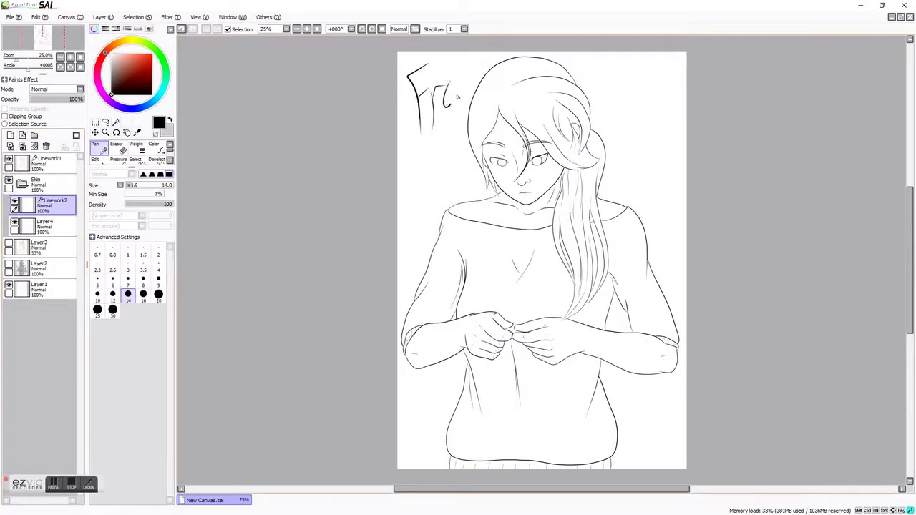
drag(50, 204, 47, 179)
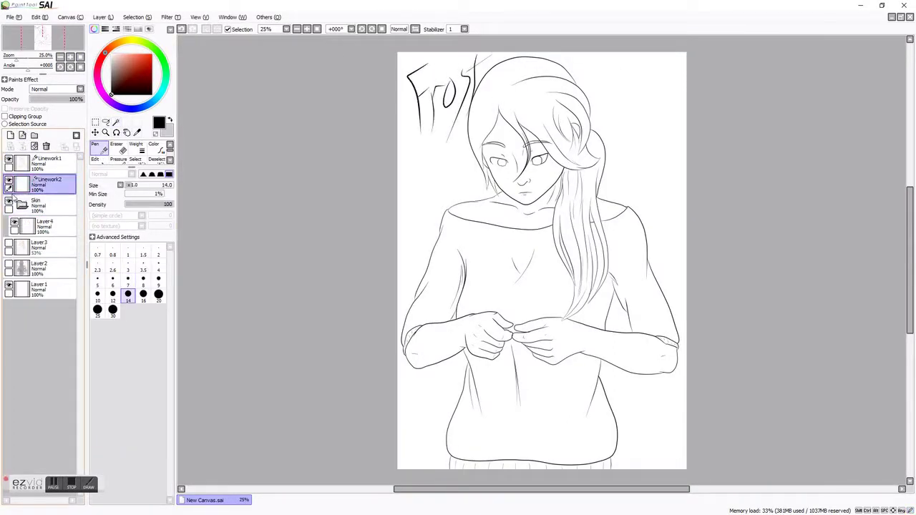
- Set a pale cream colour for the skin layer and select the face, neck, shoulders, arms and hands from the Linework1 outlines
click(43, 225)
click(127, 363)
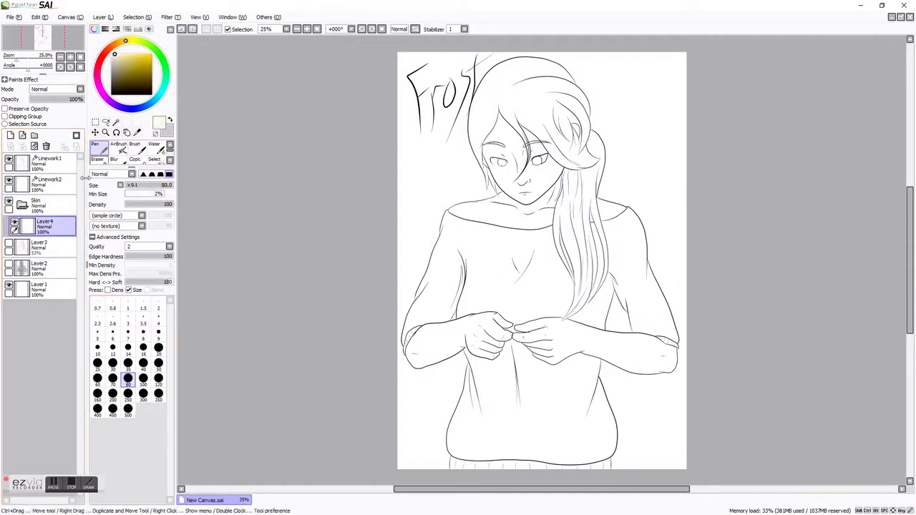
click(116, 122)
click(43, 161)
scroll(515, 251, up, 4)
click(409, 236)
click(401, 200)
drag(913, 218, 911, 301)
click(409, 348)
- Refine the selection edges along both hands and forearms with the selection pen at size 1
click(135, 159)
scroll(596, 153, up, 2)
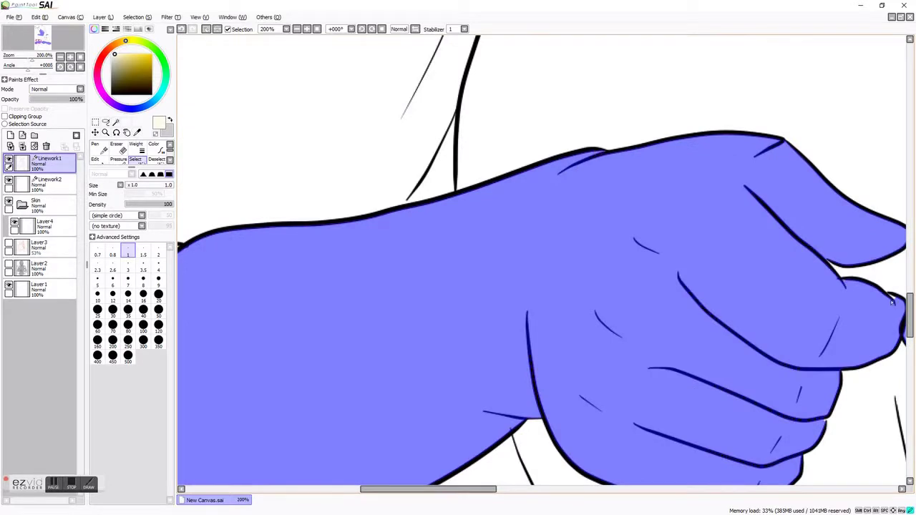
scroll(825, 307, down, 3)
scroll(471, 292, right, 5)
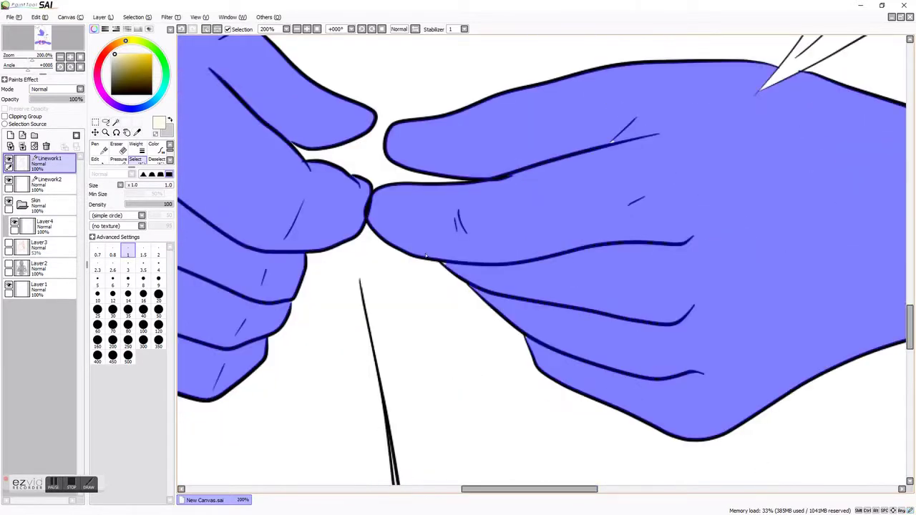
scroll(485, 458, left, 7)
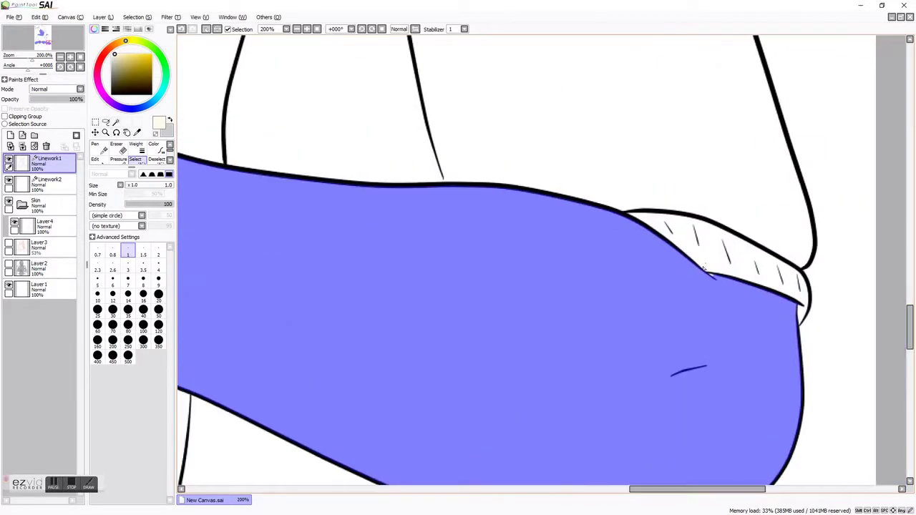
- Refine the skin selection around the shoulders, neck, face, eyes and hairline with the selection pen
scroll(756, 236, up, 5)
scroll(430, 129, right, 5)
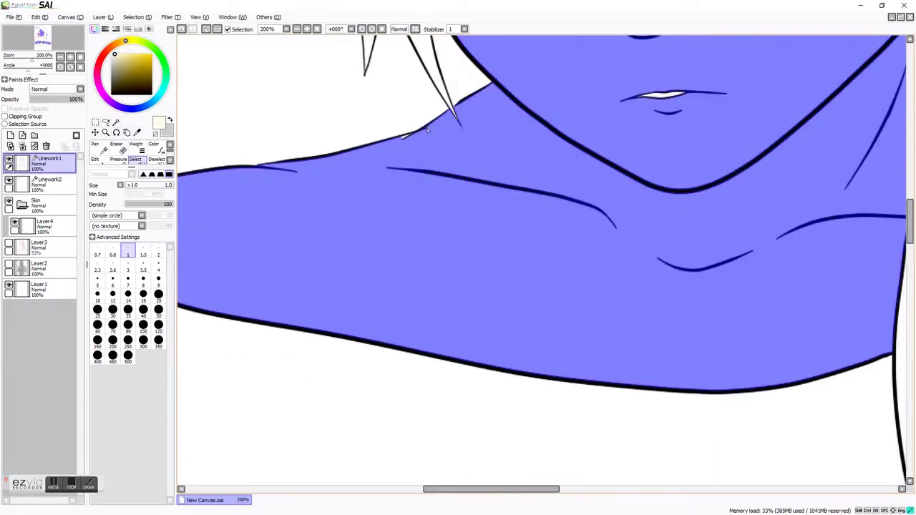
scroll(504, 396, right, 2)
scroll(727, 159, up, 3)
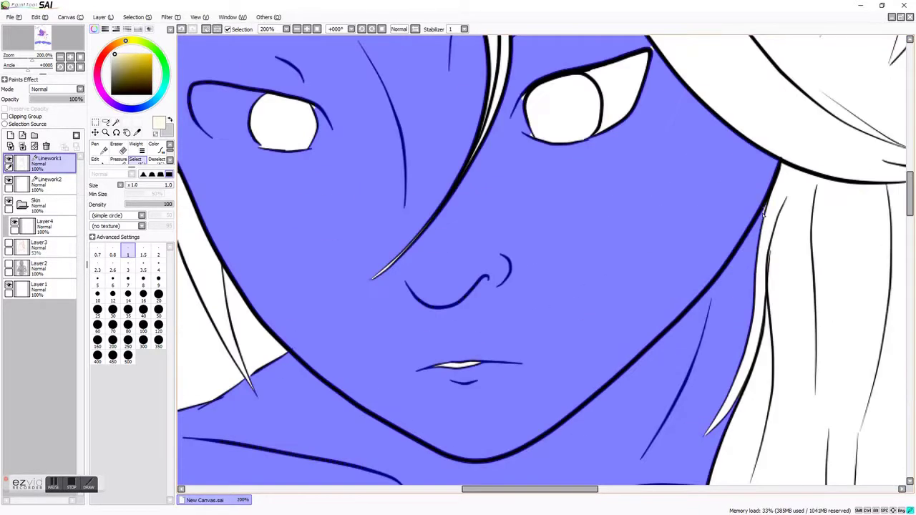
scroll(893, 220, up, 2)
scroll(592, 124, left, 2)
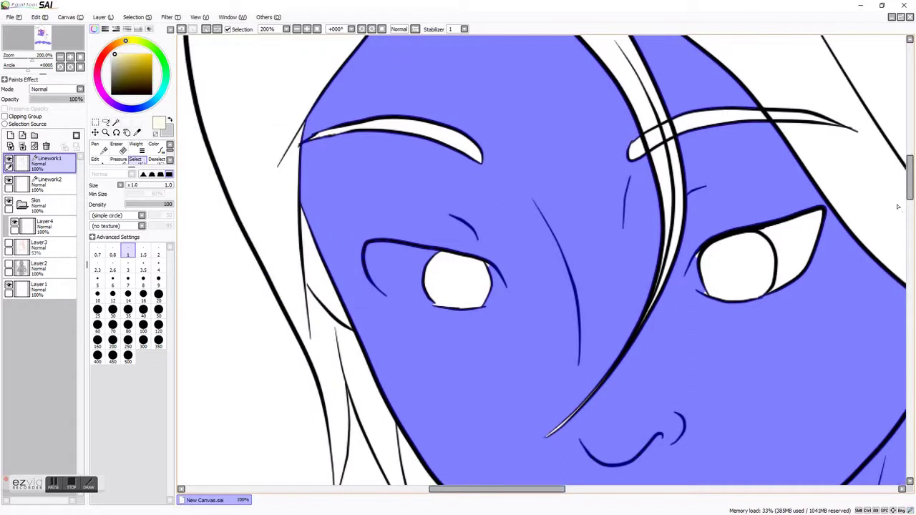
scroll(591, 123, up, 2)
scroll(591, 124, up, 1)
- Fill the selected skin areas with pale cream on Layer4 using the Pen at size 500
scroll(592, 123, down, 5)
click(43, 226)
click(96, 145)
drag(412, 336, 427, 344)
key(ctrl+d)
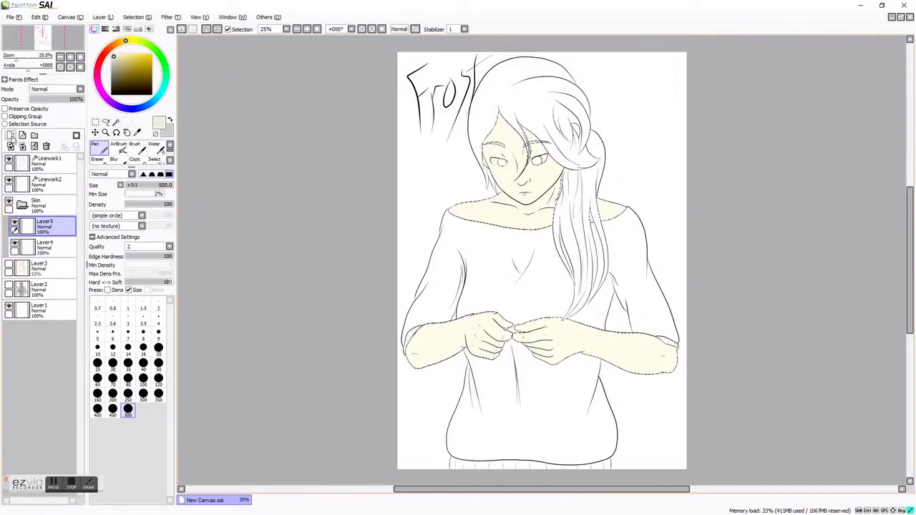
- Add a layer above the skin fill and paint light grey-beige shadows on the neck and collarbones with the Pen at size 35
key(ctrl+shift+n)
click(128, 363)
key(ctrl+plus)
scroll(544, 258, up, 3)
drag(759, 194, 787, 279)
drag(387, 154, 373, 183)
drag(444, 254, 480, 265)
mouse_move(601, 161)
mouse_down()
mouse_move(555, 229)
mouse_move(565, 172)
mouse_move(547, 183)
mouse_move(566, 158)
mouse_up()
- Paint light shadows along the shoulders, the neckline and the face under the bangs, checking against the base figure layer
click(9, 290)
click(8, 290)
drag(845, 215, 794, 205)
scroll(545, 258, left, 3)
mouse_move(315, 229)
mouse_down()
mouse_move(289, 263)
mouse_move(429, 287)
mouse_up()
drag(623, 305, 709, 310)
scroll(640, 262, up, 3)
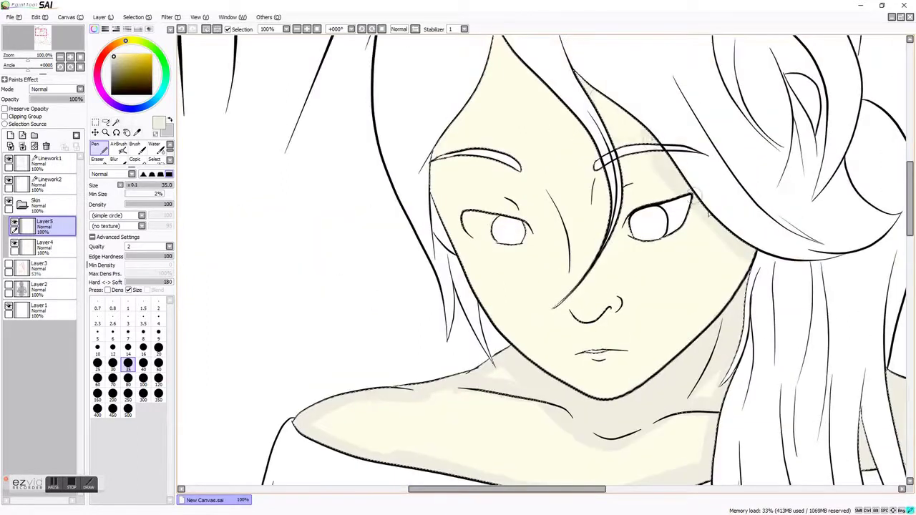
mouse_move(587, 115)
mouse_down()
mouse_move(501, 79)
mouse_move(451, 143)
mouse_move(645, 161)
mouse_move(571, 319)
mouse_up()
- Paint light shadows between the fingers, on the knuckles and along the forearms
scroll(559, 384, down, 5)
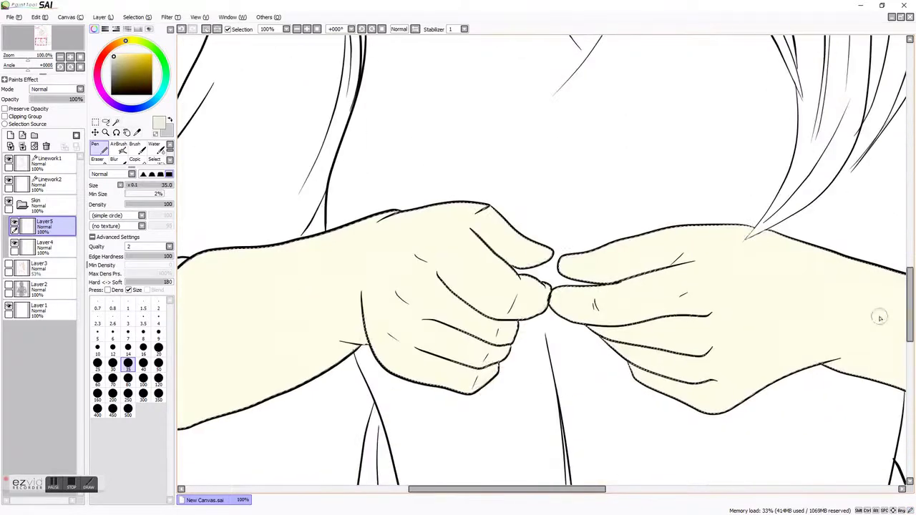
mouse_move(482, 266)
mouse_down()
mouse_move(394, 301)
mouse_move(354, 344)
mouse_move(426, 326)
mouse_move(517, 280)
mouse_move(430, 214)
mouse_move(537, 251)
mouse_move(680, 261)
mouse_move(649, 330)
mouse_up()
scroll(467, 390, left, 5)
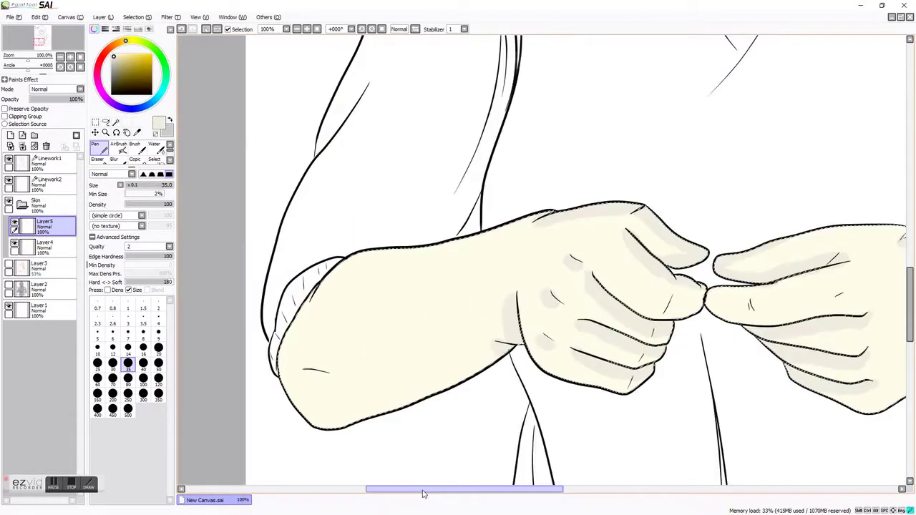
scroll(467, 390, right, 3)
key(h)
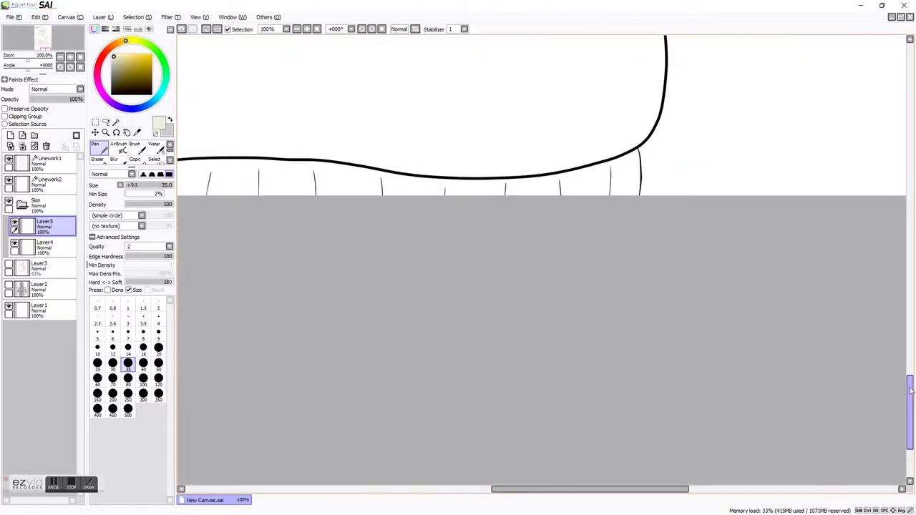
scroll(493, 186, down, 4)
- Soften the shadow edges on the shoulders, neckline and face with the Blur tool at size 35
click(127, 356)
scroll(544, 203, up, 4)
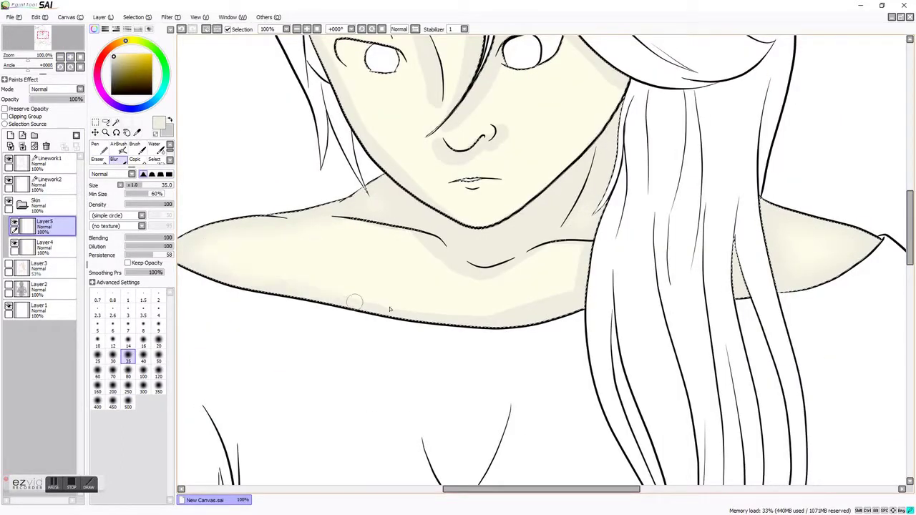
scroll(504, 276, up, 4)
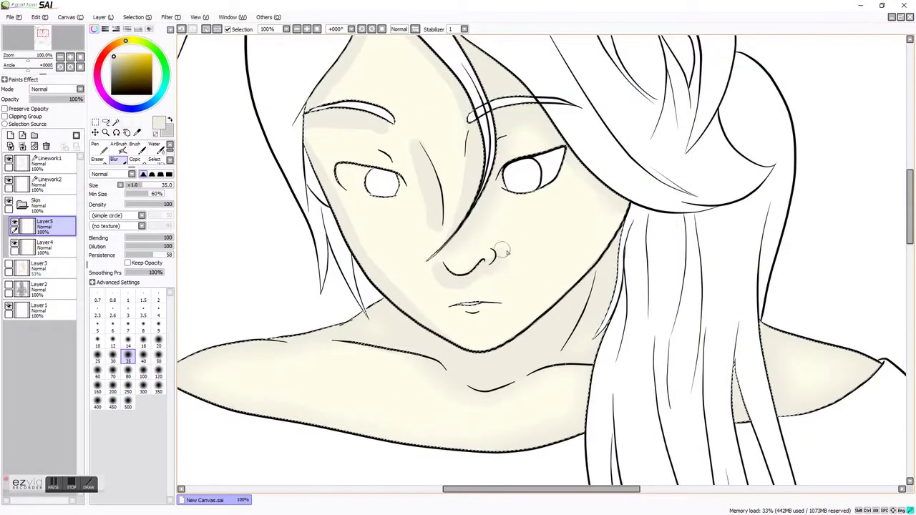
scroll(542, 261, up, 3)
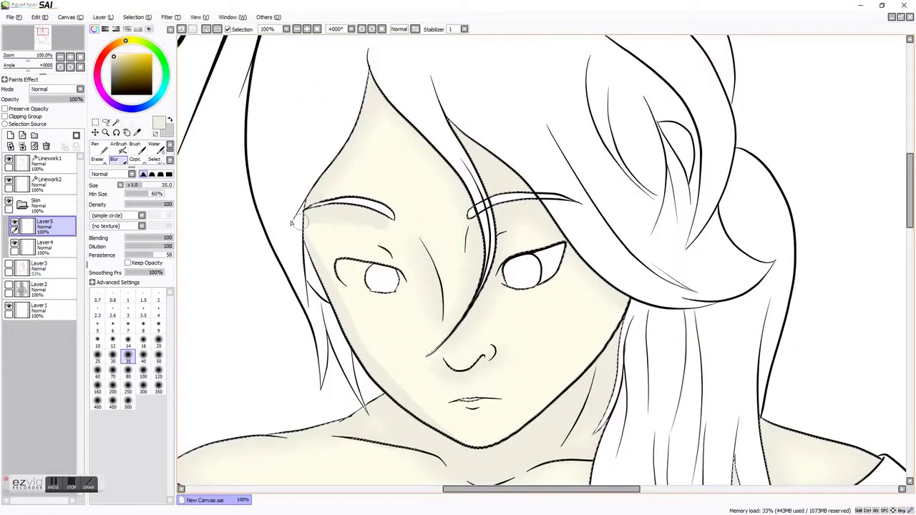
- Airbrush darker olive-grey shadows under the bangs, brows and eyelids and around the nose and lower lip, enlarging the brush to 14
key(v)
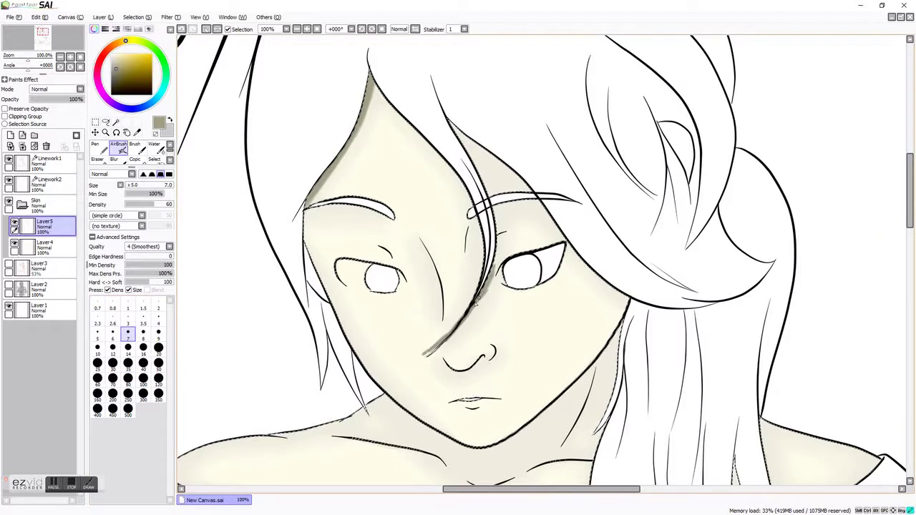
key(bracketright)
key(bracketright)
key(bracketright)
key(bracketright)
key(bracketright)
drag(496, 253, 517, 203)
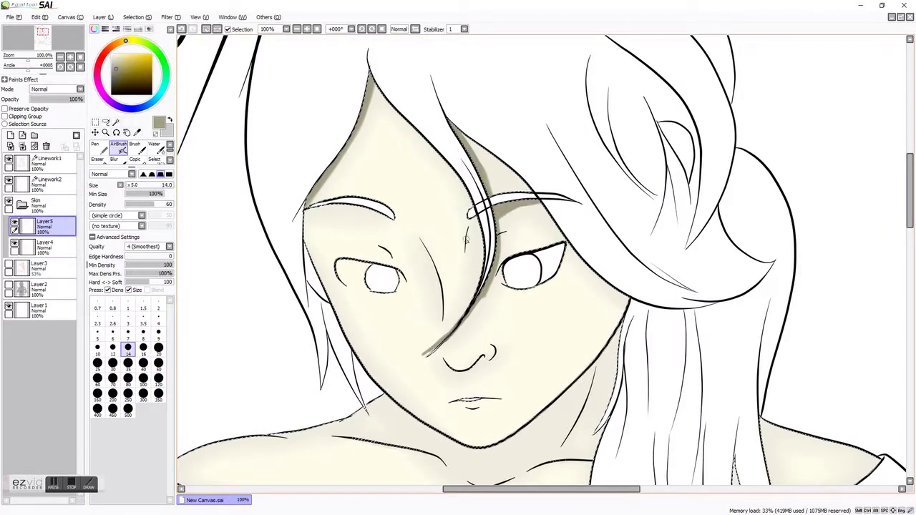
mouse_move(428, 245)
mouse_down()
mouse_move(446, 363)
mouse_move(609, 386)
mouse_up()
- Airbrush the dark shadow on the neck under the jaw and chin, using a larger brush for the fill
scroll(608, 322, down, 3)
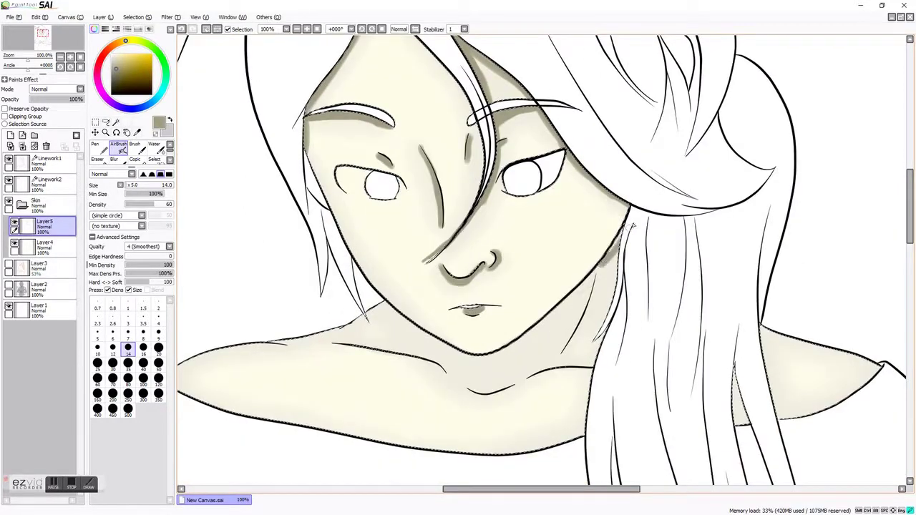
mouse_move(562, 347)
mouse_down()
mouse_move(510, 381)
mouse_move(419, 327)
mouse_move(427, 363)
mouse_move(466, 382)
mouse_move(542, 359)
mouse_move(501, 364)
mouse_up()
key(])
key(])
key(])
key(])
key(])
mouse_move(565, 301)
mouse_down()
mouse_move(448, 361)
mouse_move(558, 315)
mouse_move(501, 348)
mouse_move(562, 307)
mouse_move(569, 366)
mouse_move(501, 336)
mouse_move(558, 308)
mouse_move(465, 350)
mouse_up()
- Reduce the airbrush to size 14 and add dark shadows along the left collarbone, the neck edge and the right shoulder
key([)
key([)
key([)
key([)
key([)
scroll(437, 289, left, 2)
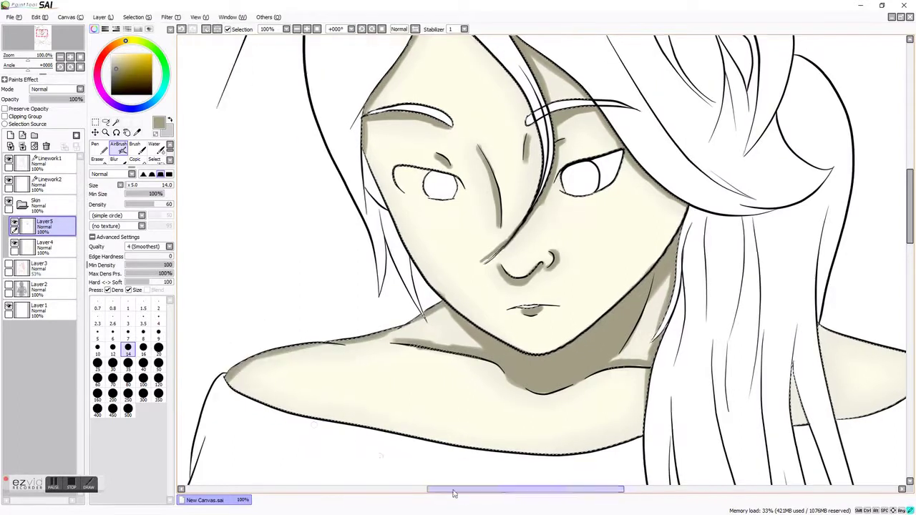
drag(444, 300, 483, 330)
scroll(458, 308, right, 4)
mouse_move(683, 422)
mouse_down()
mouse_move(680, 365)
mouse_move(709, 326)
mouse_move(816, 365)
mouse_up()
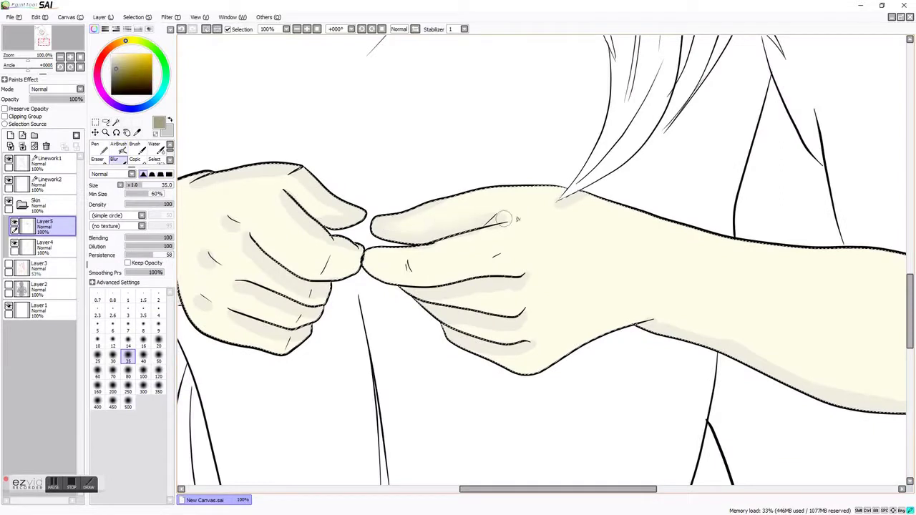
- Soften the grey shadows on both hands and forearms with the Blur tool at size 35
scroll(680, 358, right, 7)
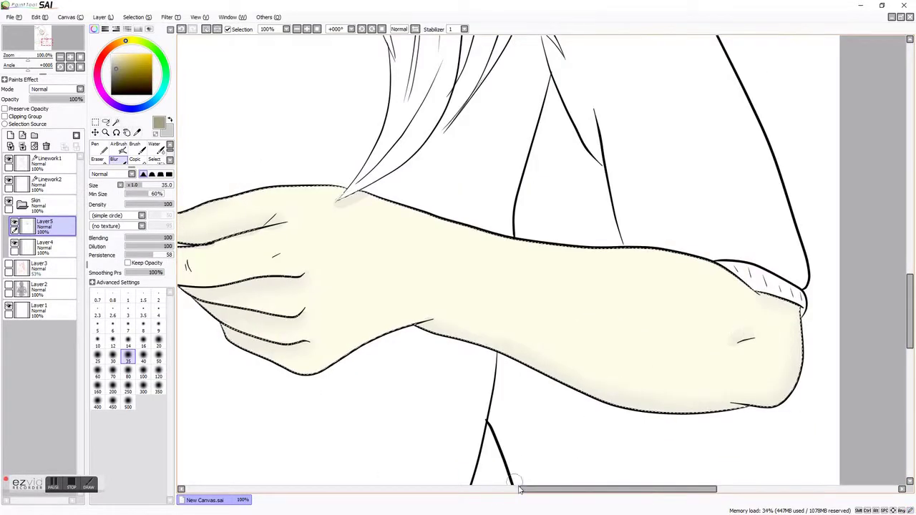
scroll(585, 414, left, 8)
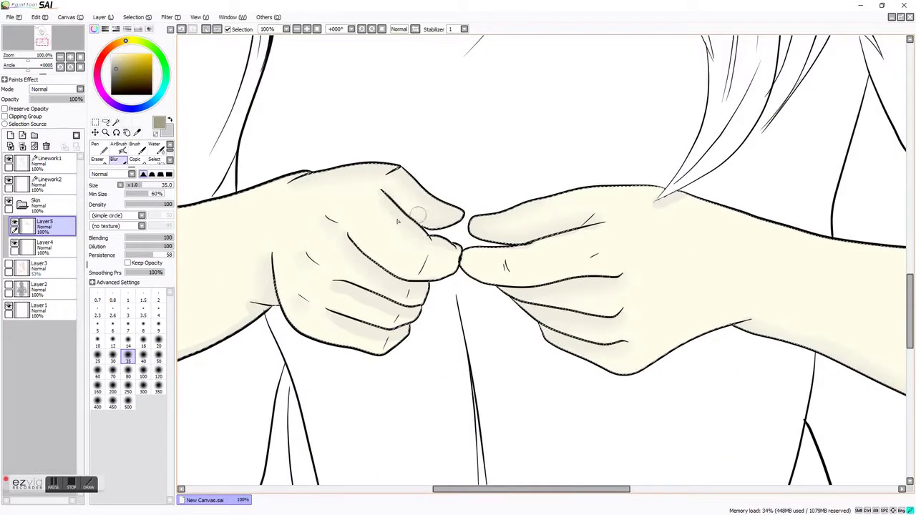
scroll(463, 501, left, 9)
- Airbrush darker olive-grey shadows at size 14 beside the sleeve cuffs and at the wrists on Layer5
key(v)
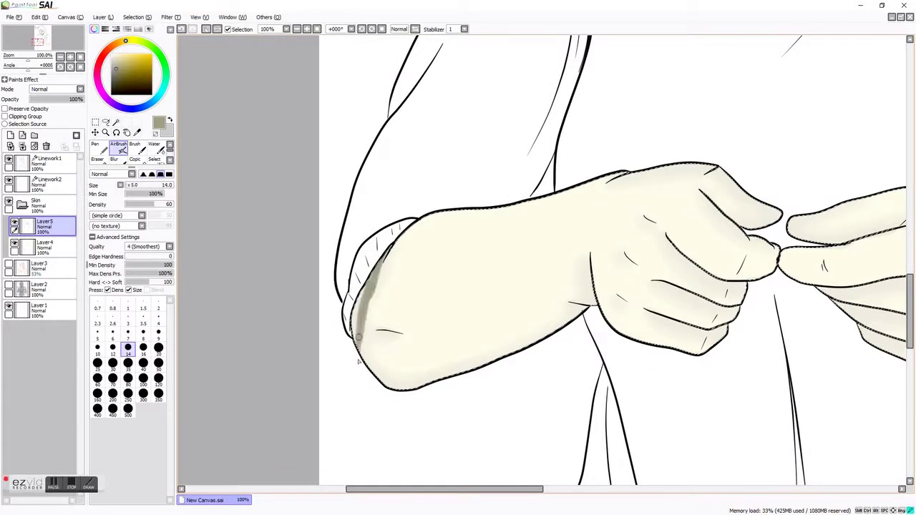
scroll(456, 496, right, 15)
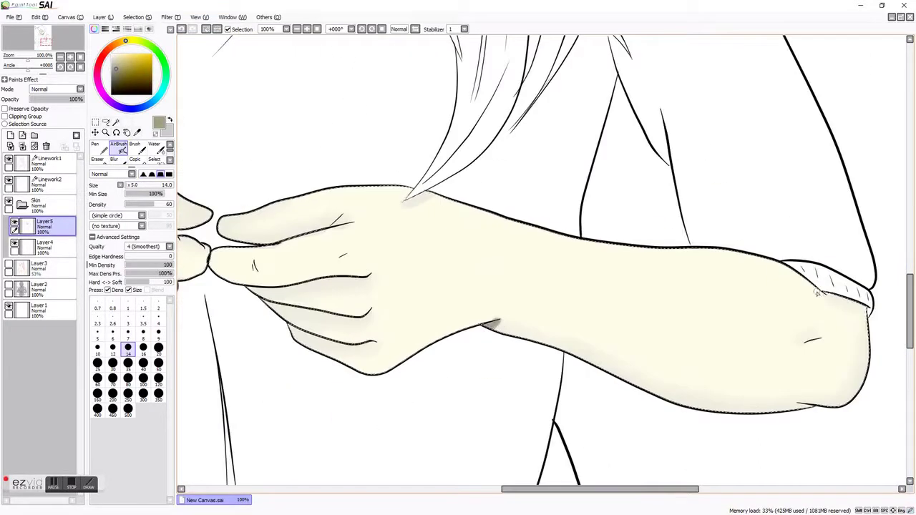
key(minus)
key(minus)
key(minus)
- Blend the dark cuff and wrist shadows into the skin with the Blur tool at size 35
click(114, 159)
key(plus)
key(plus)
key(plus)
drag(501, 326, 530, 337)
scroll(531, 337, left, 11)
drag(451, 258, 421, 293)
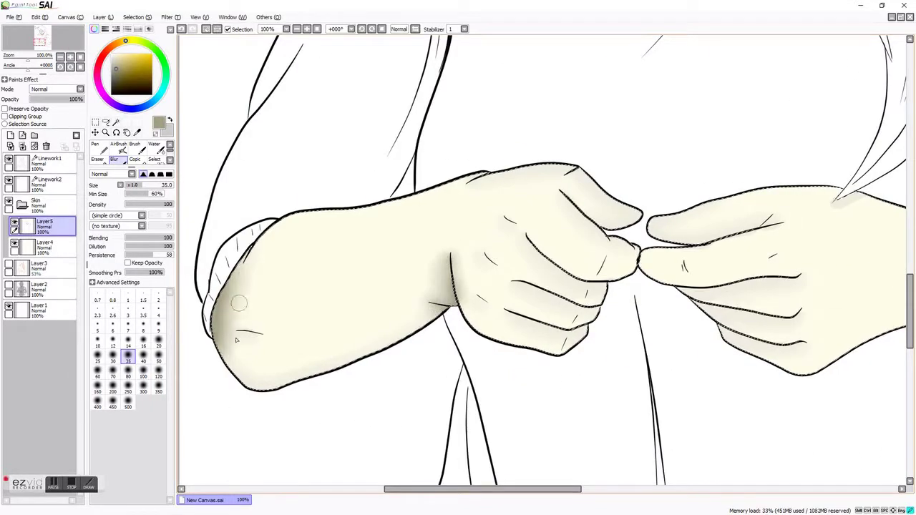
- Blur the dark shadow edges on the neck, collarbones and both shoulders
scroll(238, 303, up, 12)
mouse_move(524, 251)
mouse_down()
mouse_move(685, 307)
mouse_move(737, 236)
mouse_move(788, 215)
mouse_move(777, 264)
mouse_move(794, 322)
mouse_up()
scroll(643, 304, right, 9)
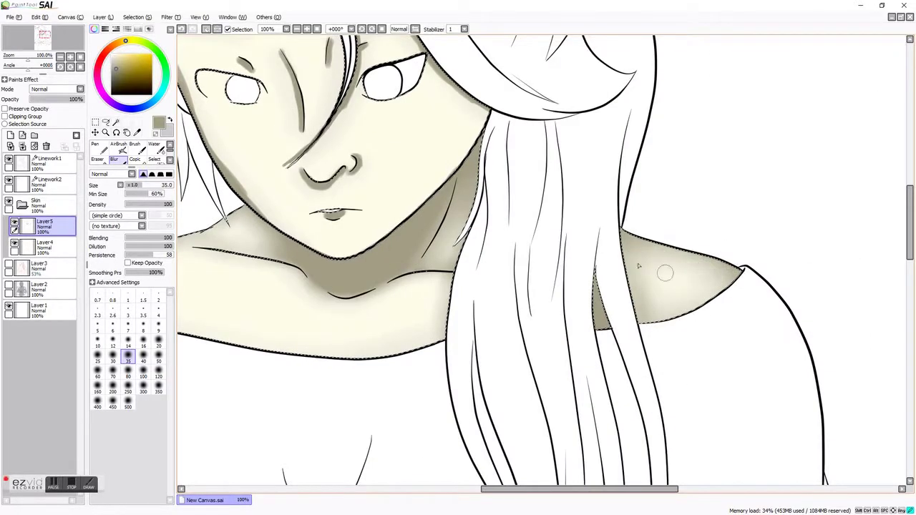
- Reduce the Blur tool to size 14 and soften the shadows around the nose and lower lip
scroll(639, 267, down, 2)
key(bracketleft)
key(bracketleft)
key(bracketleft)
key(bracketleft)
key(bracketleft)
scroll(451, 264, up, 3)
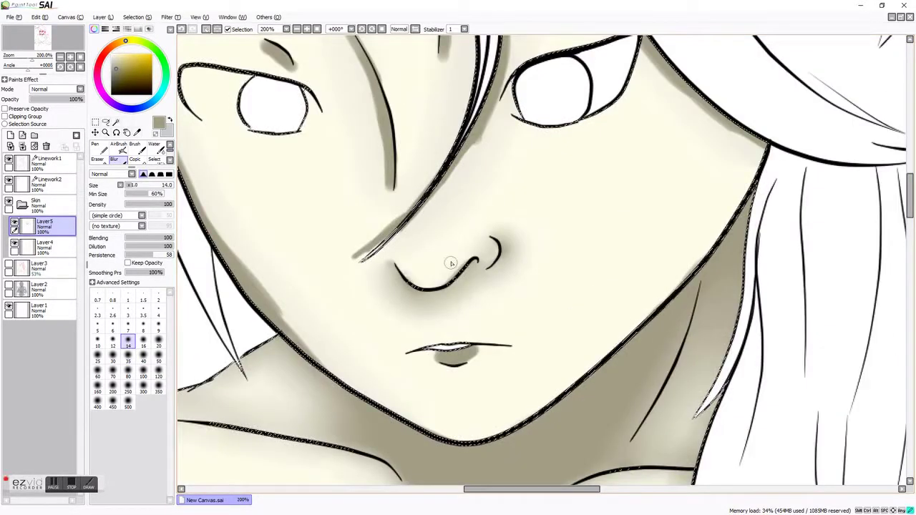
- Return the Blur tool to size 35 and soften the shadows along the cheeks, bangs, brows, eyelids and forehead
key(bracketright)
key(bracketright)
key(bracketright)
key(bracketright)
key(bracketright)
scroll(473, 351, down, 1)
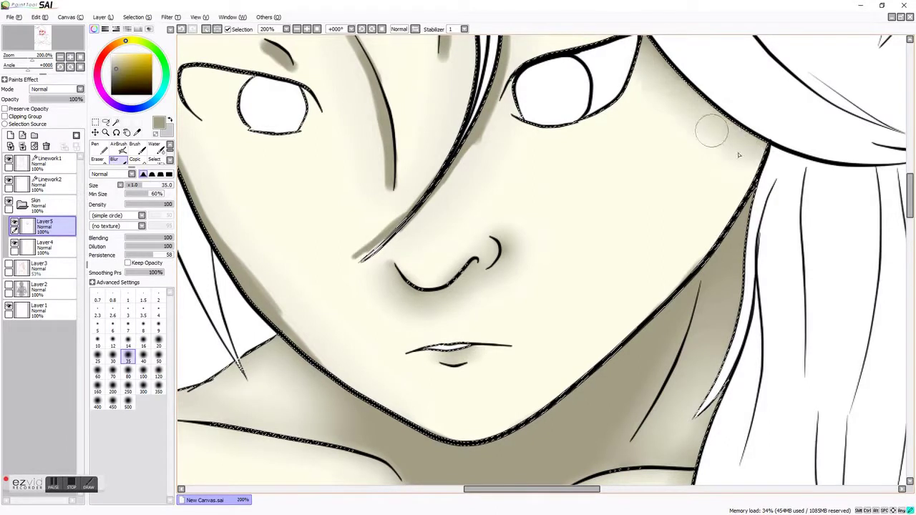
scroll(710, 132, down, 1)
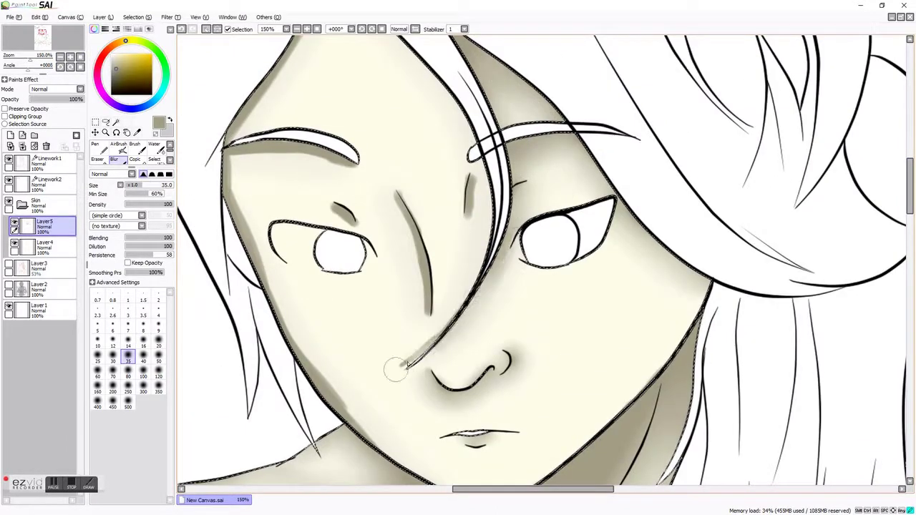
mouse_move(404, 175)
mouse_down()
mouse_move(333, 212)
mouse_move(313, 163)
mouse_move(222, 166)
mouse_move(322, 368)
mouse_move(335, 374)
mouse_move(244, 174)
mouse_move(283, 165)
mouse_up()
scroll(565, 194, up, 1)
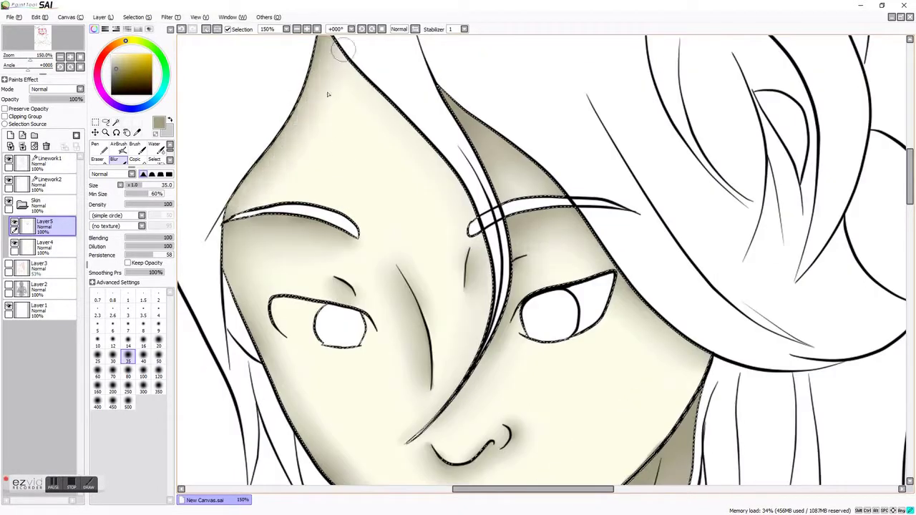
- Enlarge the Blur tool to size 80 and smooth the shading across both forearms and hands
scroll(565, 194, down, 3)
scroll(908, 290, up, 2)
scroll(908, 290, right, 3)
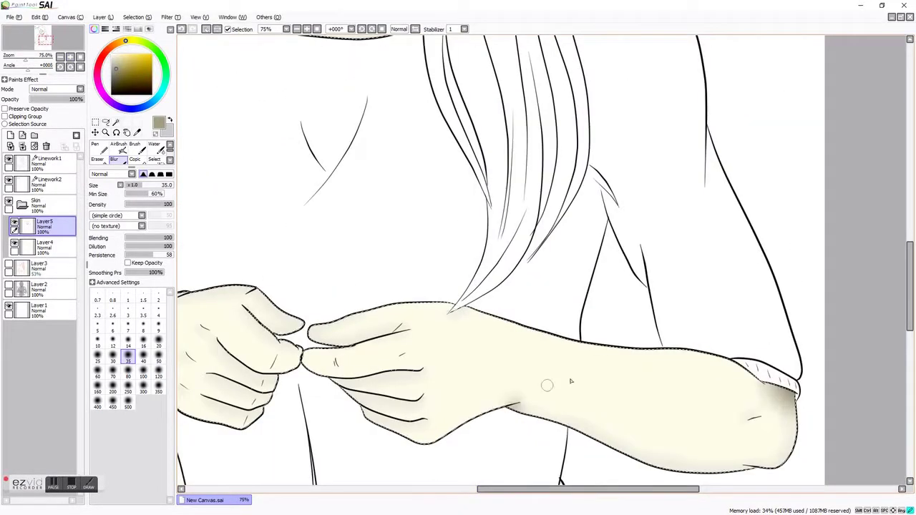
scroll(571, 382, left, 5)
key(bracketright)
key(bracketright)
key(bracketright)
key(bracketright)
key(bracketright)
mouse_move(237, 379)
mouse_down()
mouse_move(237, 426)
mouse_move(385, 392)
mouse_up()
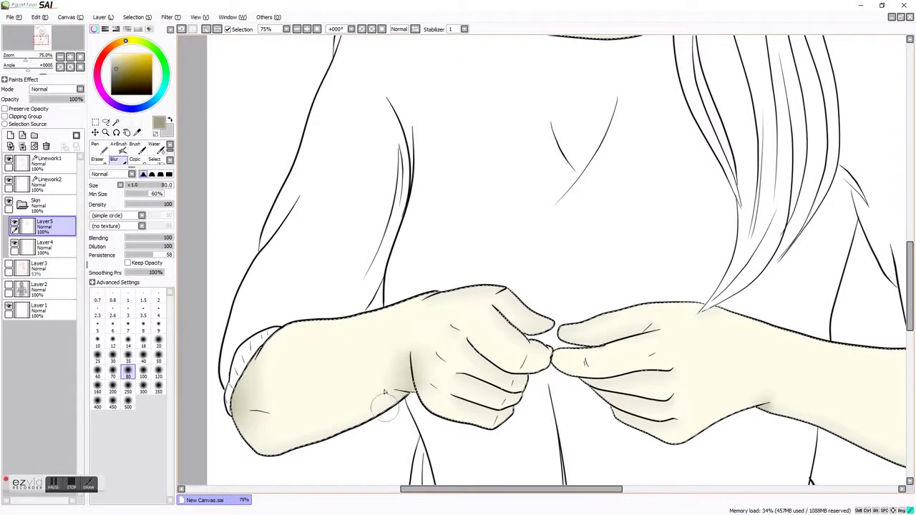
scroll(384, 392, right, 4)
scroll(787, 420, down, 3)
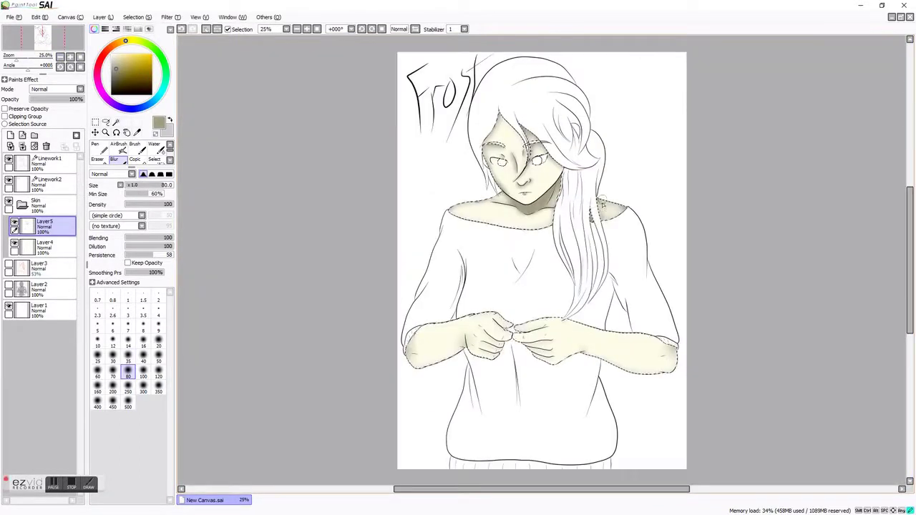
- Add a new layer above Layer5 and paint white highlights on the face and shoulders with the Pen at size 35
click(95, 145)
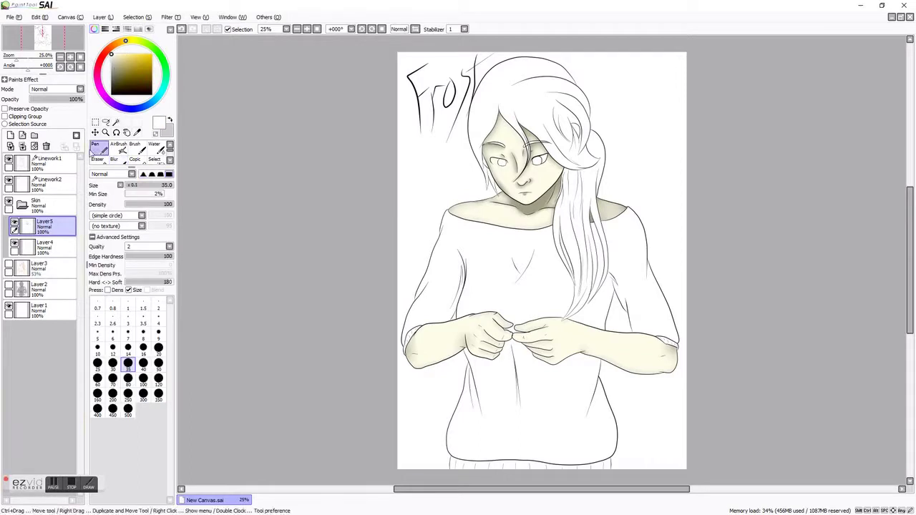
click(11, 136)
scroll(356, 409, up, 2)
scroll(520, 268, up, 3)
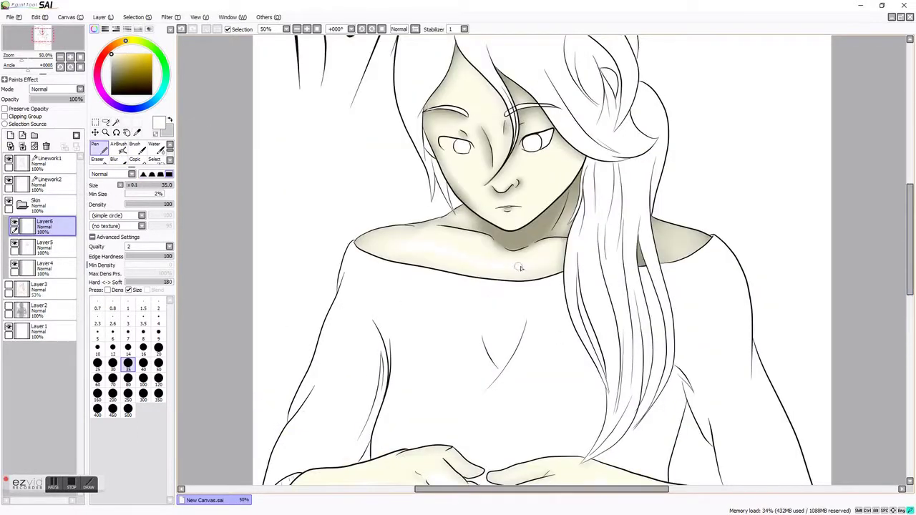
scroll(192, 119, up, 2)
- Blend the white face and shoulder highlights into the skin with the Blur tool at sizes 80 and 50
click(114, 159)
scroll(405, 327, up, 4)
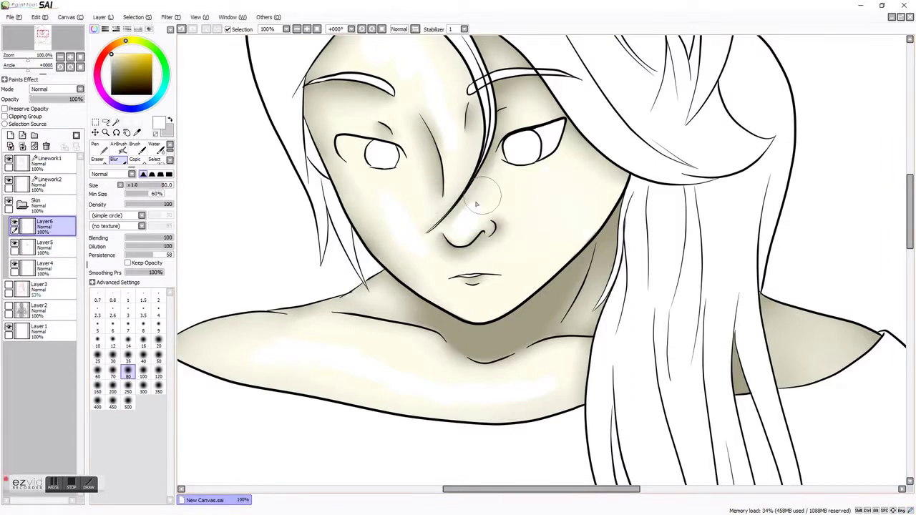
scroll(387, 153, up, 3)
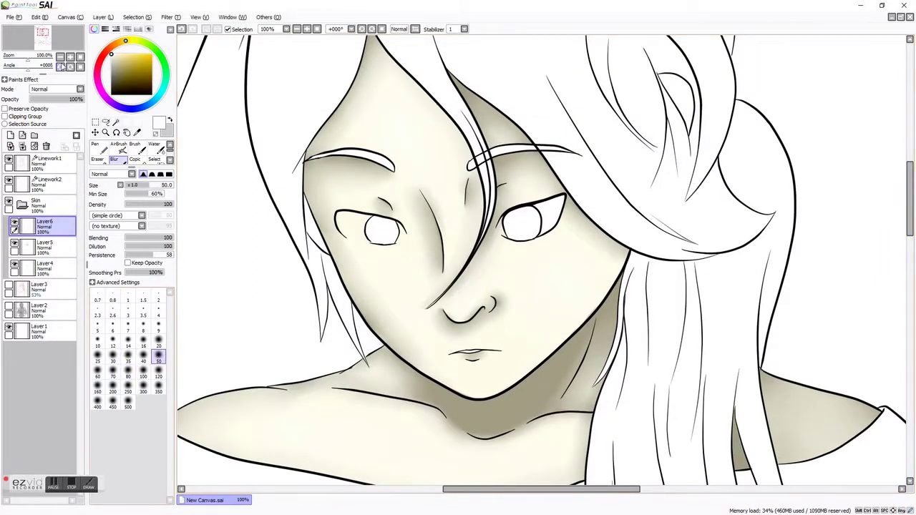
- Paint white highlights on the hands and forearms on Layer6 and blend them with the Blur tool at size 80
click(63, 66)
scroll(354, 320, down, 5)
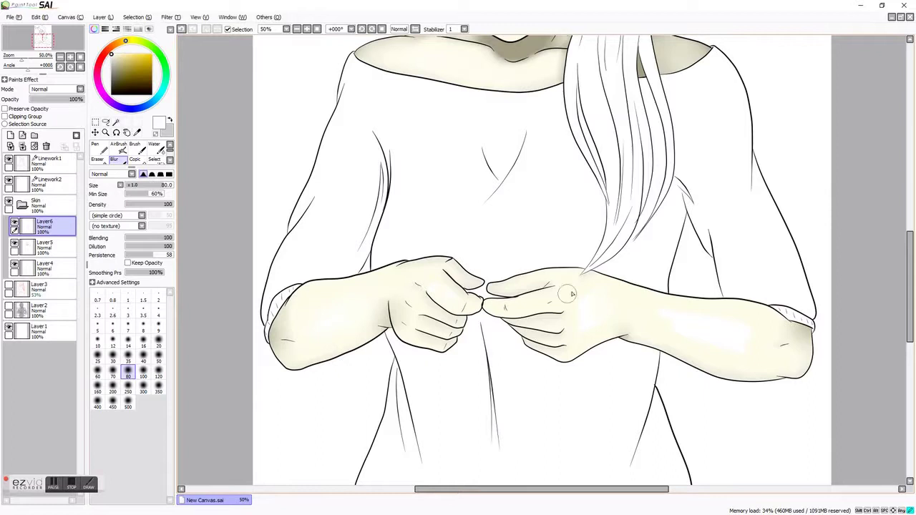
key(minus)
click(181, 29)
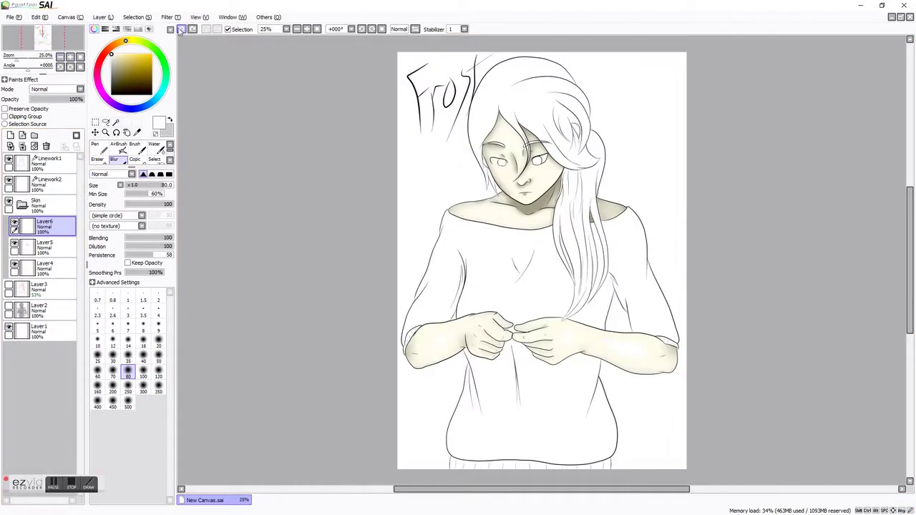
- Fill a new layer directly above Layer1 with dark grey using the Pen at size 500, and hide it
click(10, 135)
click(100, 147)
click(128, 409)
mouse_move(424, 132)
mouse_down()
mouse_move(491, 460)
mouse_move(726, 209)
mouse_up()
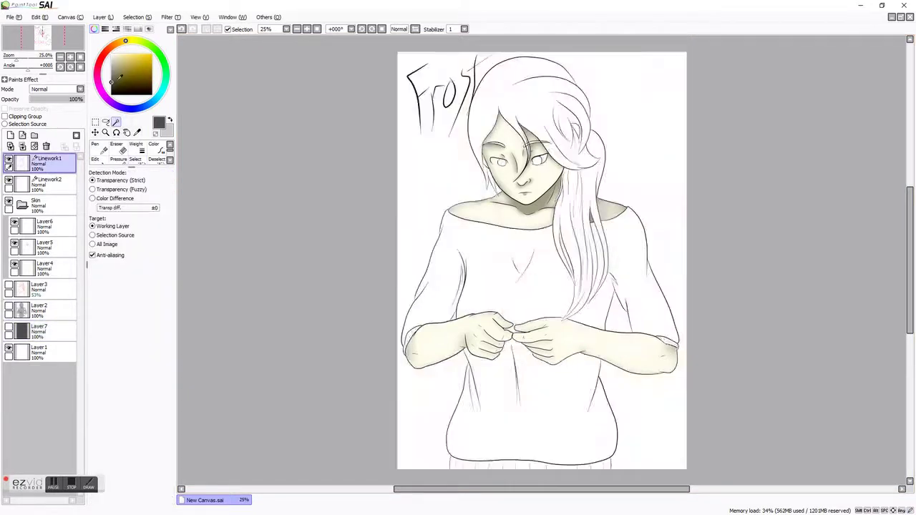
- Select the hair regions on Linework1 with the Magic Wand and fill small gaps using the Select pen at size 1
scroll(516, 337, up, 2)
scroll(516, 286, up, 3)
scroll(501, 369, up, 4)
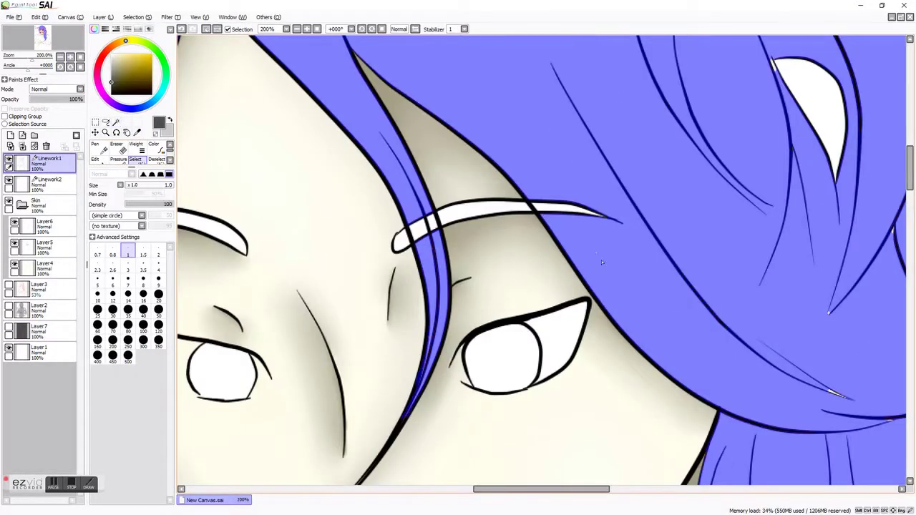
scroll(888, 217, down, 1)
- Enlarge the Select pen to size 14 and extend the hair selection over the missed parts of the ponytail
mouse_move(472, 496)
mouse_down()
mouse_move(702, 486)
mouse_move(787, 430)
mouse_move(859, 358)
mouse_move(895, 279)
mouse_move(895, 231)
mouse_up()
key(bracketleft)
key(bracketleft)
key(bracketleft)
key(bracketleft)
key(bracketleft)
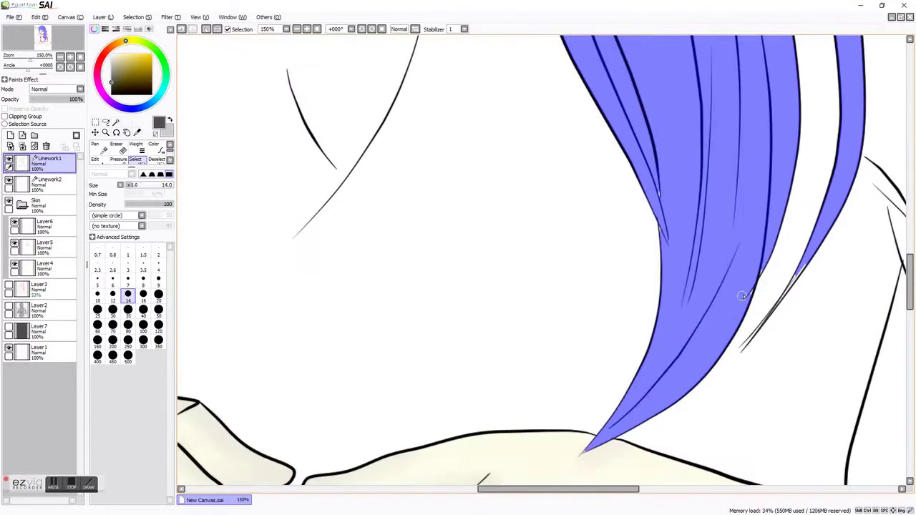
- Reduce the Select pen to size 3 and refine the selection along the thin tips of the ponytail
scroll(360, 300, up, 1)
drag(360, 301, 603, 294)
key(bracketleft)
key(bracketleft)
key(bracketleft)
key(bracketleft)
key(bracketleft)
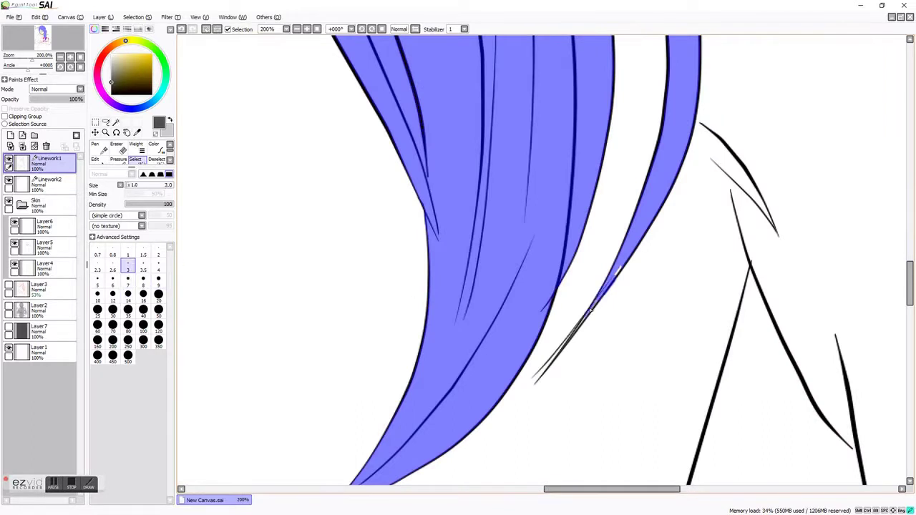
- Fill the remaining selection gaps in the strands beside the neck and along the side of the face at size 3
scroll(226, 139, down, 2)
scroll(555, 344, up, 2)
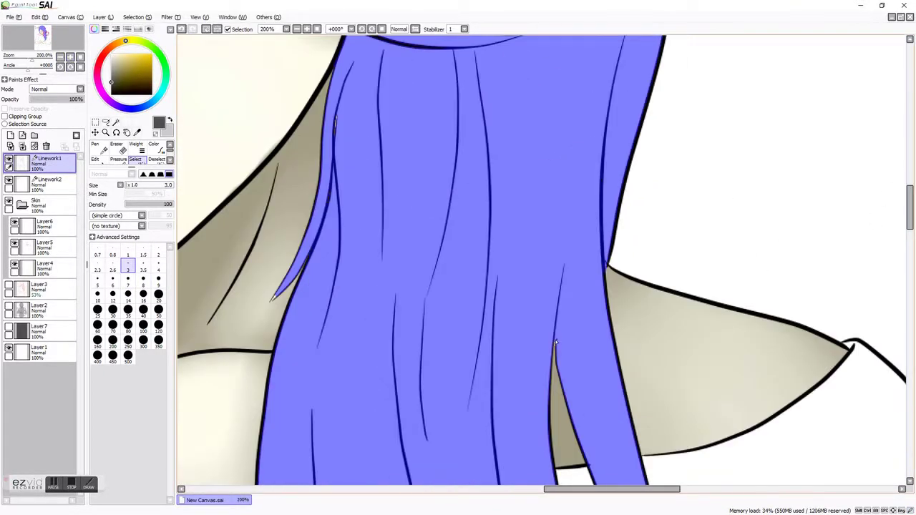
mouse_move(908, 211)
mouse_down()
mouse_move(903, 180)
mouse_move(756, 187)
mouse_move(486, 174)
mouse_up()
key(bracketleft)
key(bracketleft)
key(bracketleft)
key(bracketleft)
key(bracketleft)
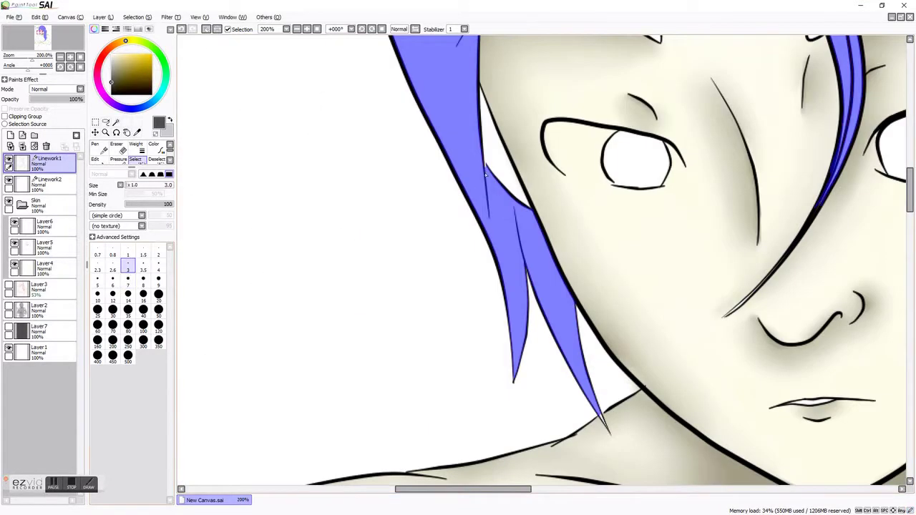
- Create a Hair folder above the Skin folder and paint the selected hair dark grey on a new layer inside it
scroll(190, 114, down, 6)
click(43, 205)
key(n)
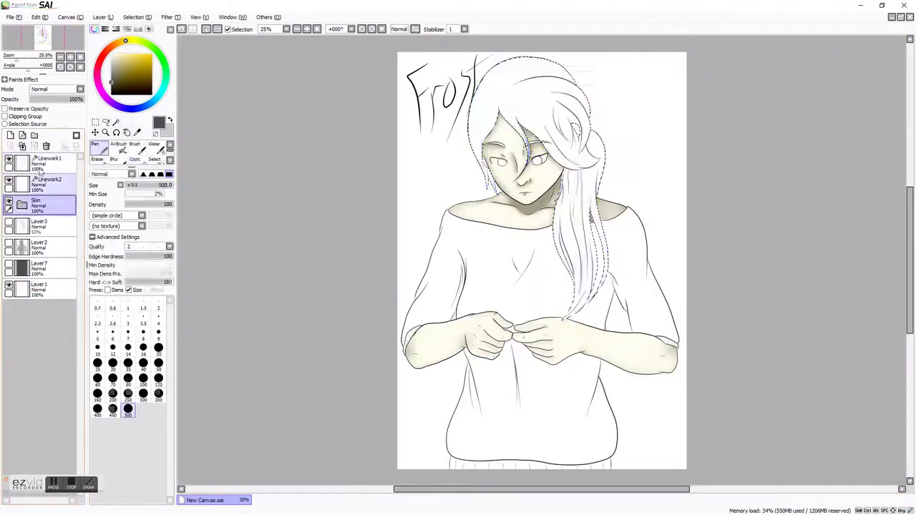
key(Caps_Lock)
click(12, 135)
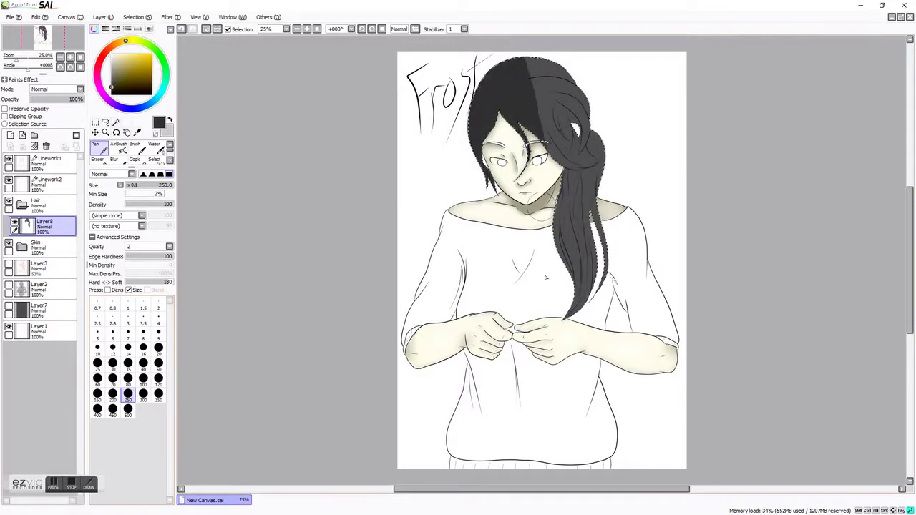
- Switch to the web browser, open Wattpad and read the chapter "2. The Three" in the story editor
click(861, 5)
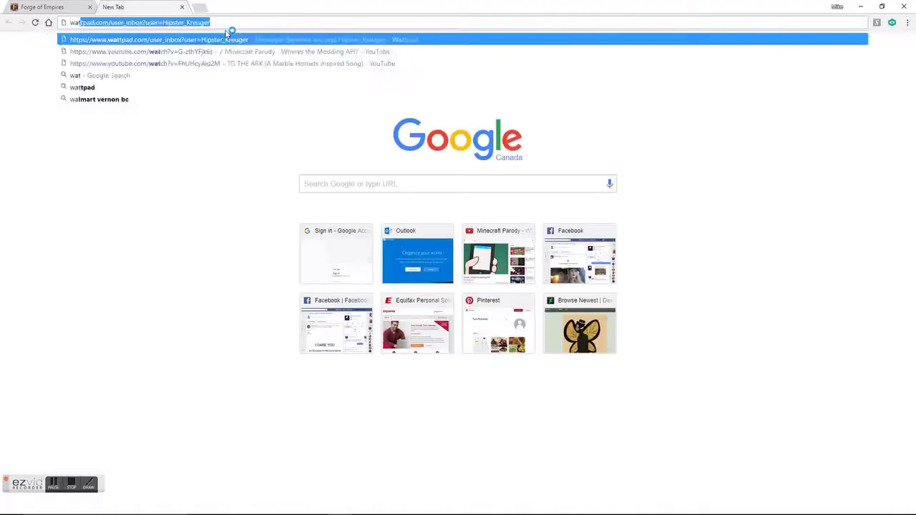
key(Return)
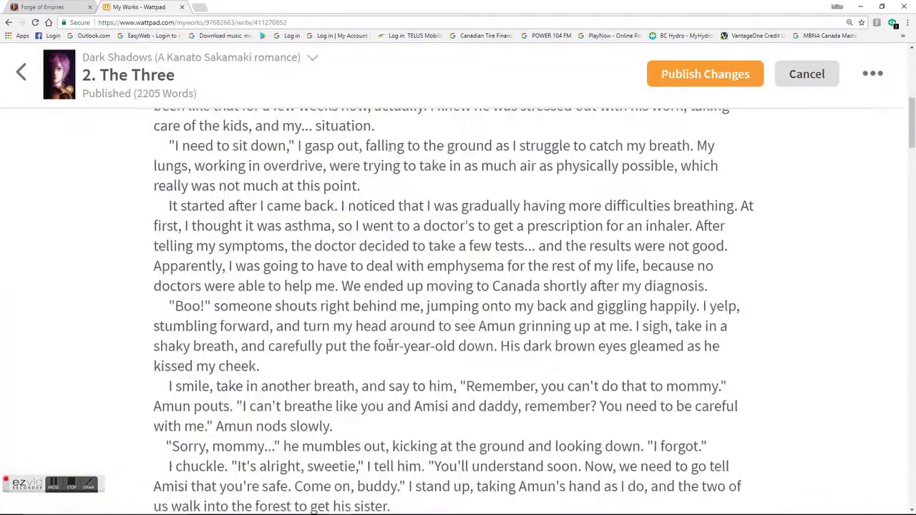
scroll(390, 345, down, 15)
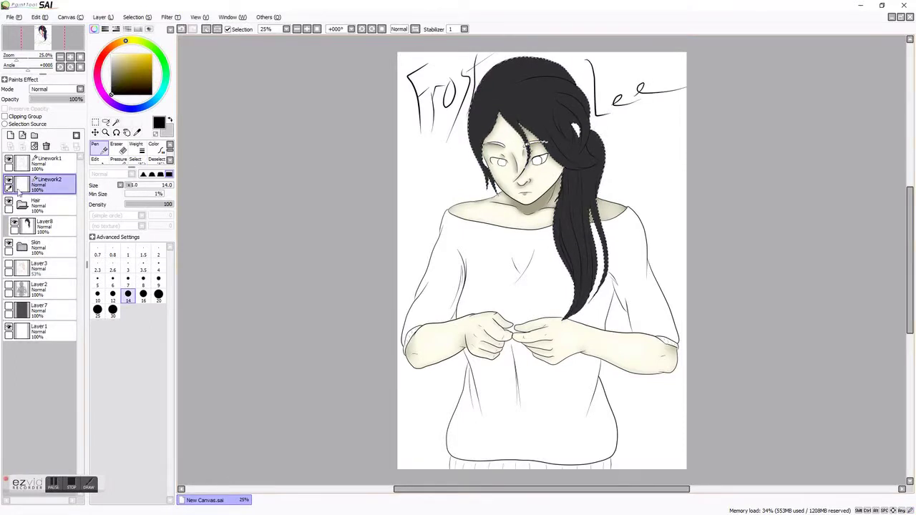
- Paint the hair on Layer8 black with a grey crown using the Pen, and blend the tones with Blur at size 250
click(44, 226)
key(ctrl+plus)
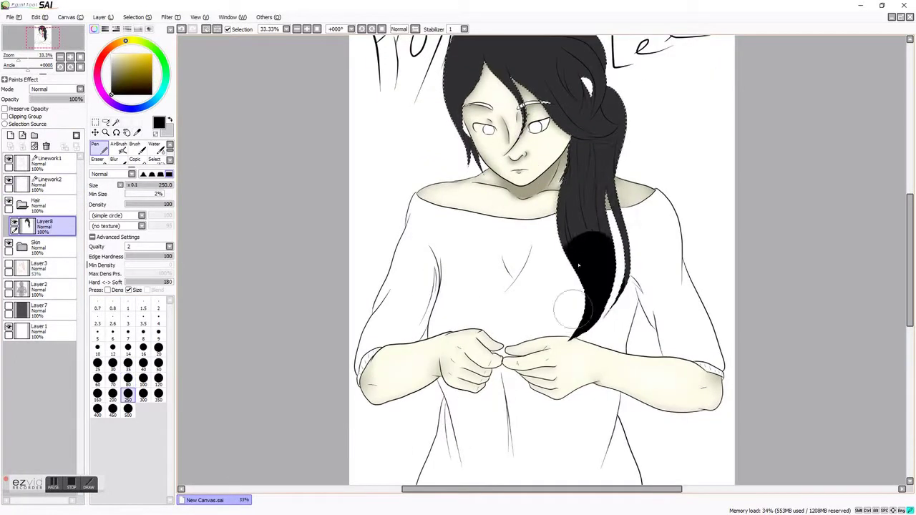
drag(571, 309, 616, 236)
scroll(607, 249, up, 3)
click(114, 159)
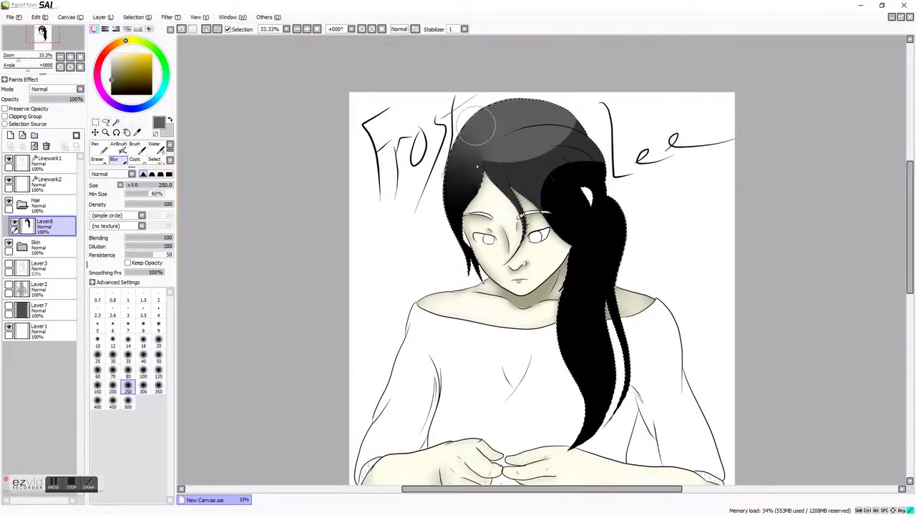
- Create a new folder named Shirt above the Hair folder
click(19, 208)
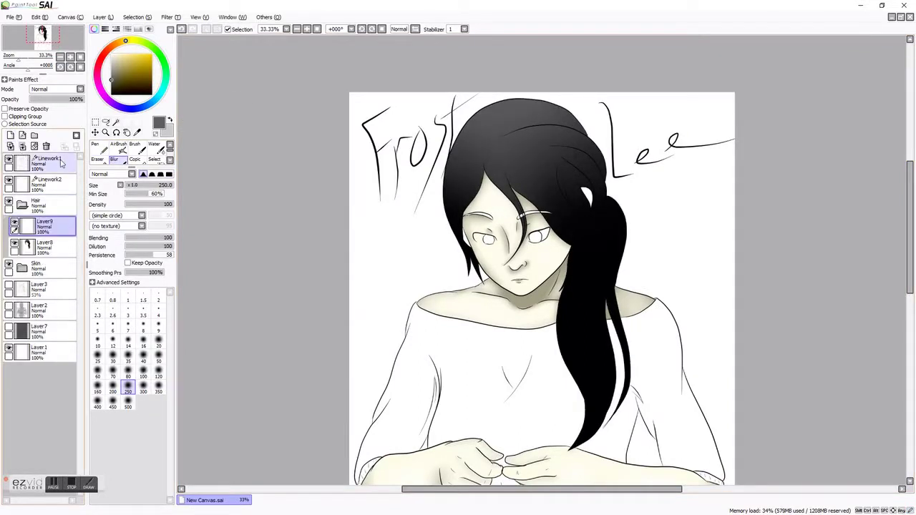
click(44, 208)
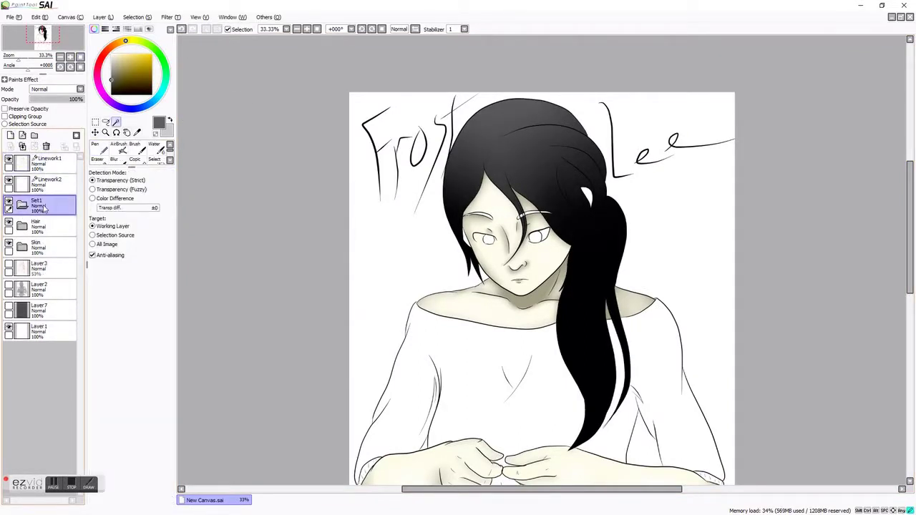
- Select both eyebrows on Linework1 with the Magic Wand
scroll(501, 251, up, 5)
click(44, 161)
click(280, 162)
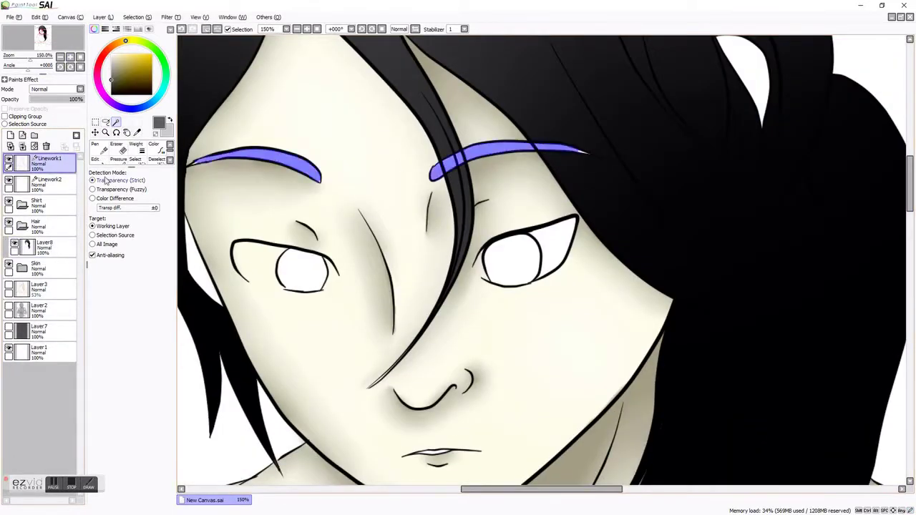
- Paint both selected eyebrows black on a new layer placed below Layer8, and collapse the Hair folder
click(136, 159)
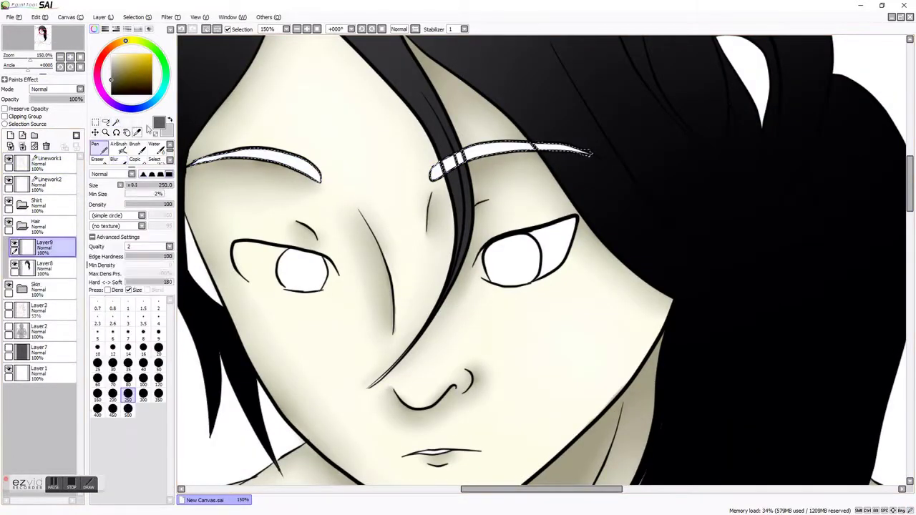
drag(45, 264, 44, 268)
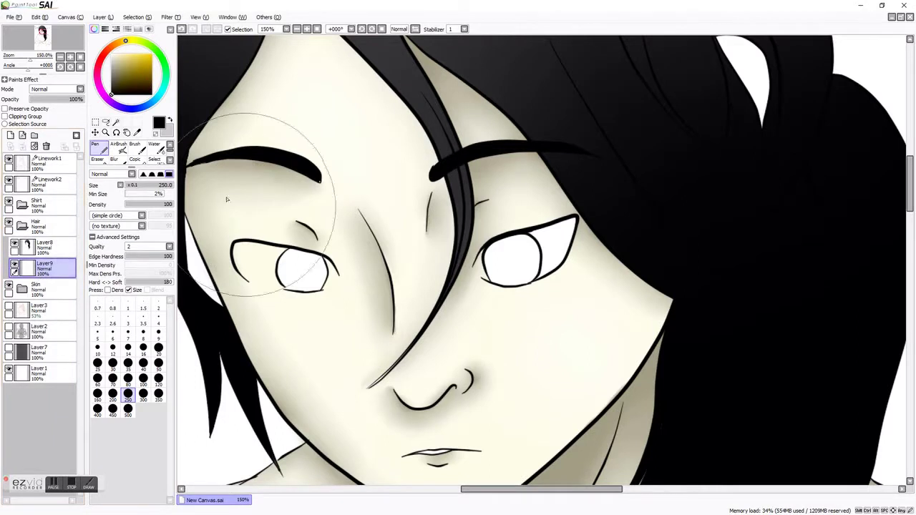
click(22, 226)
- Select the unpainted ear areas on Linework1 and paint them greyish beige on a new layer lowest in the Skin folder
click(22, 247)
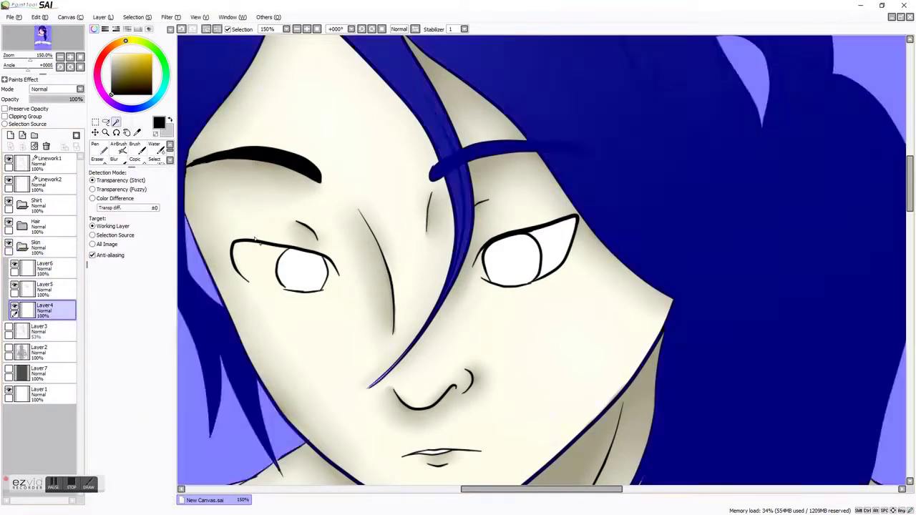
click(45, 159)
scroll(515, 248, up, 2)
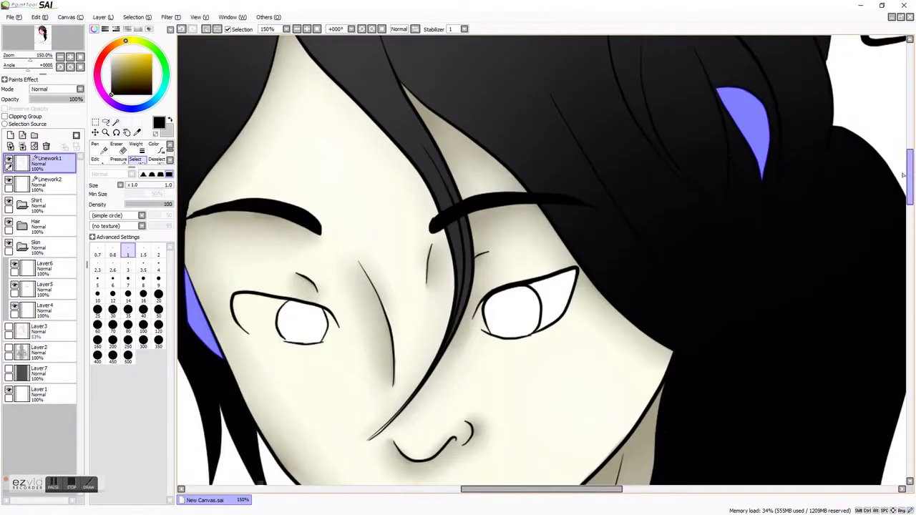
click(137, 132)
click(44, 310)
drag(44, 314, 44, 331)
key(n)
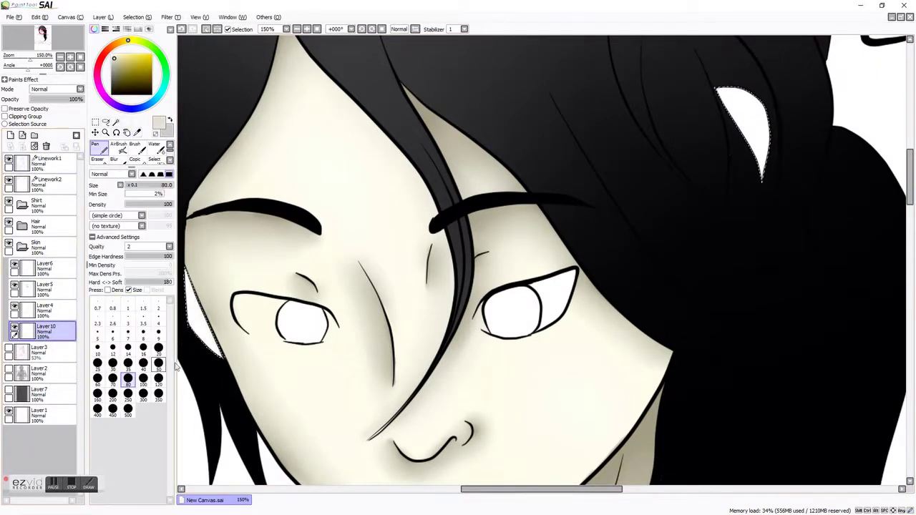
click(70, 66)
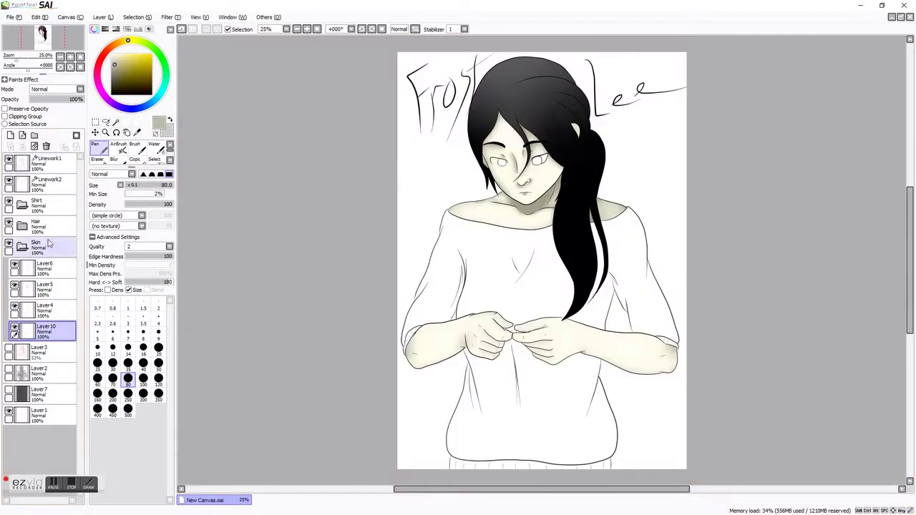
click(22, 247)
- Add a new layer in the Shirt folder and select the shirt's torso and sleeves on Linework1 with the Magic Wand
click(22, 206)
click(116, 122)
click(257, 122)
key(ctrl+plus)
click(134, 159)
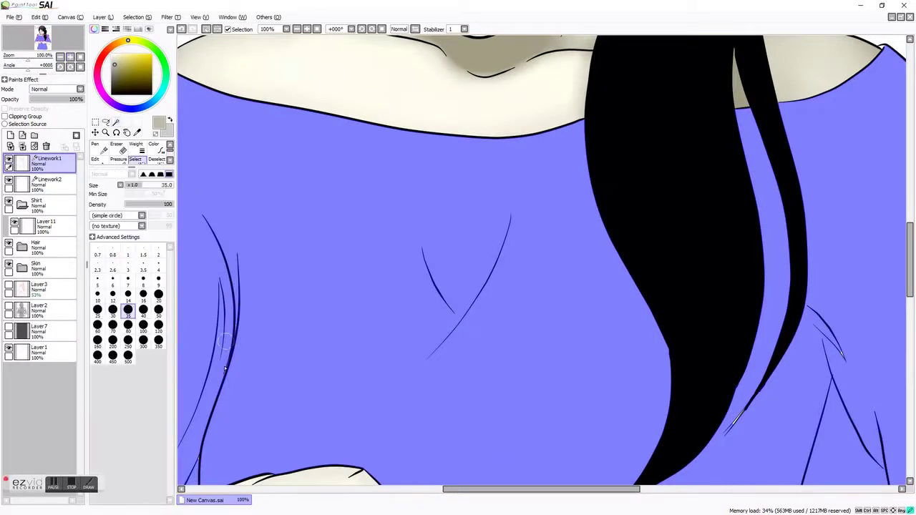
scroll(822, 383, down, 10)
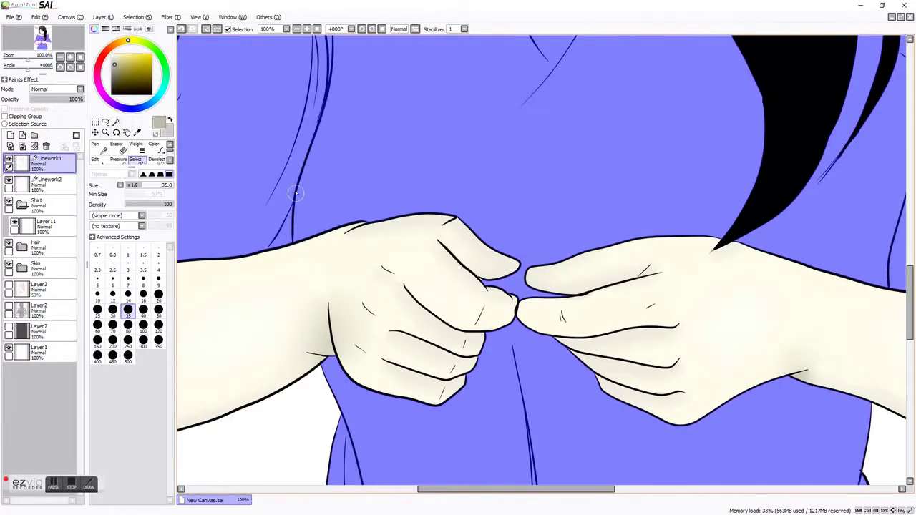
click(170, 29)
click(181, 28)
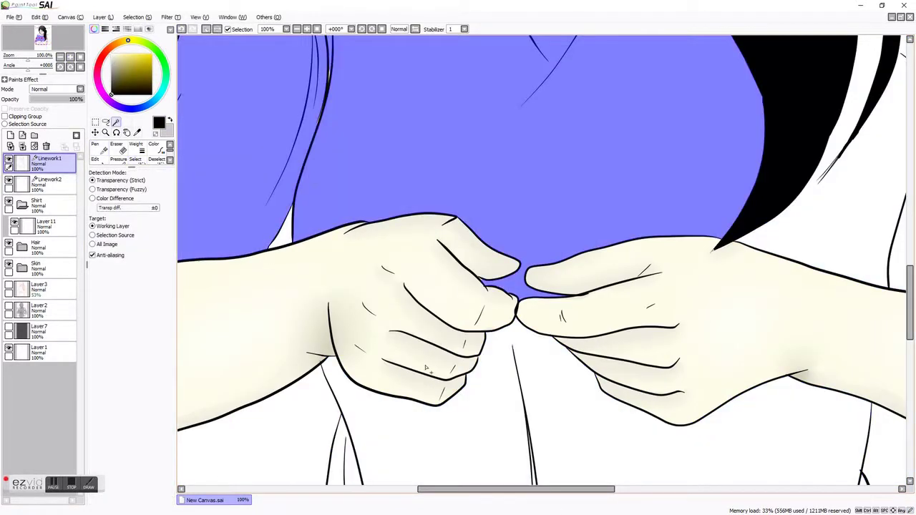
- Extend the selection around the hands to cover the shirt's lower body and both sleeves
key(ctrl+minus)
key(ctrl+plus)
key(ctrl+plus)
key(n)
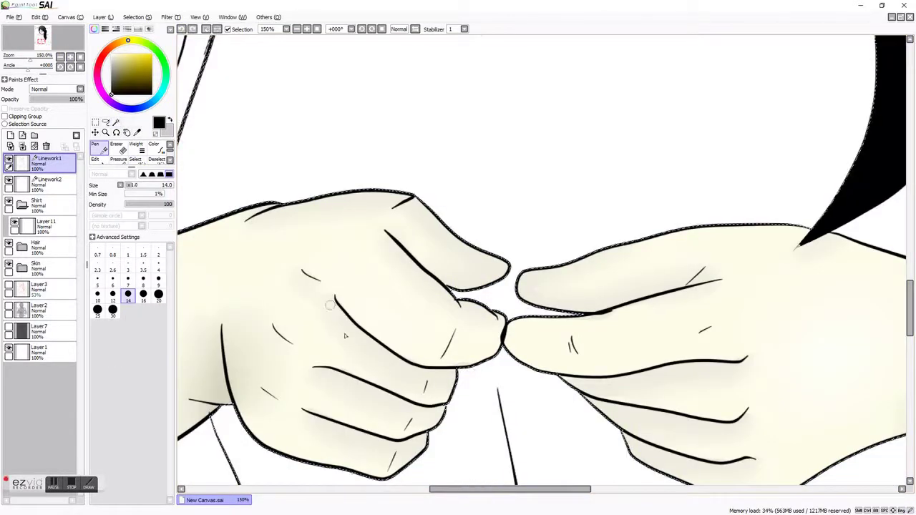
key(ctrl+minus)
key(ctrl+minus)
key(s)
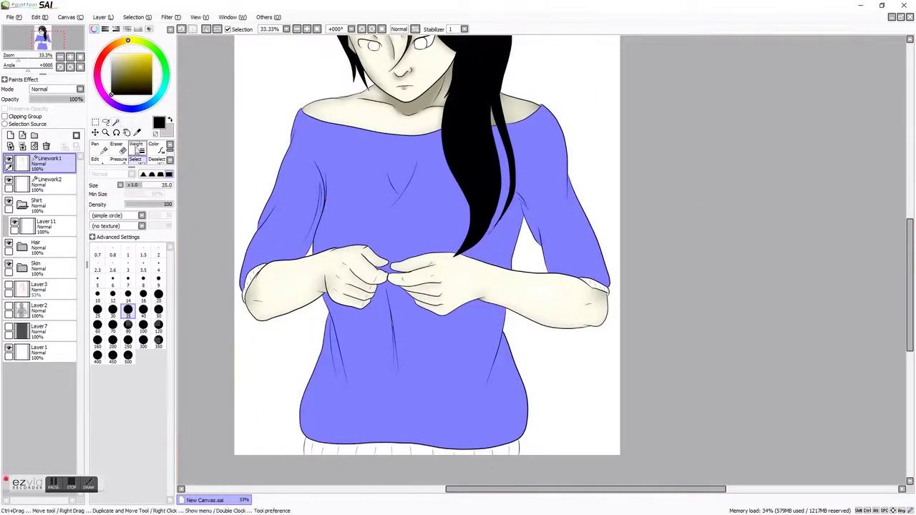
- Clean up the shirt selection along the shoulder, hair strands, sleeves and hem with the selection pen at size 14
key(ctrl+plus)
key(ctrl+plus)
scroll(543, 184, up, 10)
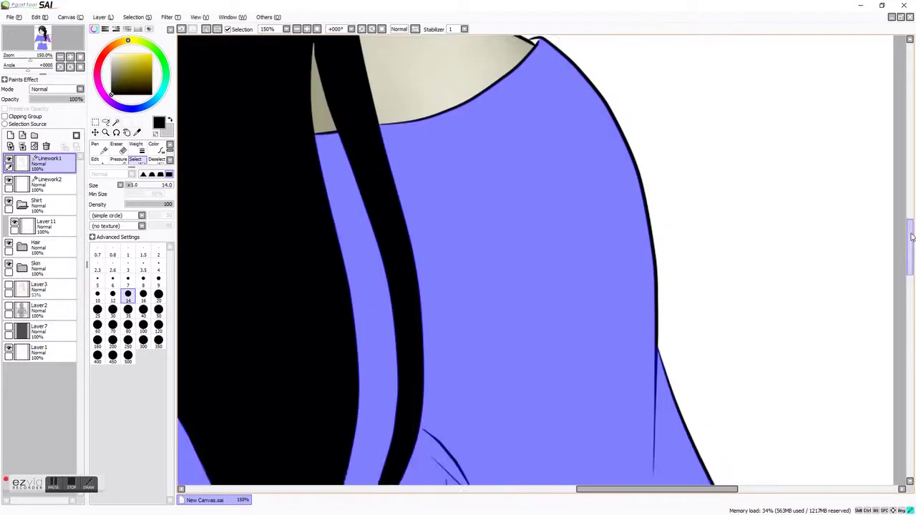
key(bracketleft)
key(bracketleft)
key(bracketleft)
key(bracketleft)
key(bracketleft)
mouse_move(592, 494)
mouse_down()
mouse_move(406, 496)
mouse_move(562, 487)
mouse_up()
scroll(406, 496, down, 10)
key(bracketright)
key(bracketright)
key(bracketright)
key(bracketright)
key(bracketright)
click(128, 265)
scroll(491, 344, down, 5)
key(bracketright)
key(bracketright)
key(bracketright)
key(bracketright)
key(bracketright)
key(bracketright)
key(bracketright)
key(bracketright)
key(bracketright)
key(bracketright)
scroll(890, 384, down, 5)
scroll(890, 384, up, 3)
scroll(501, 489, down, 3)
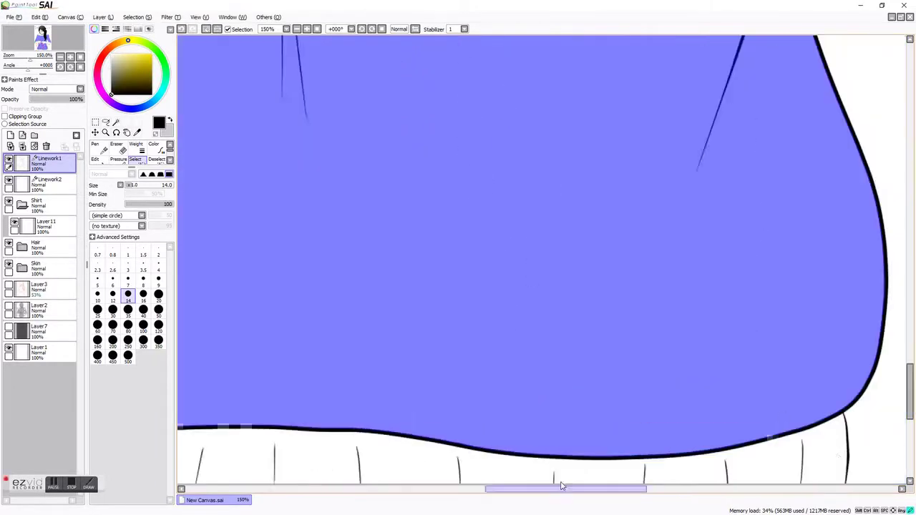
scroll(562, 486, up, 5)
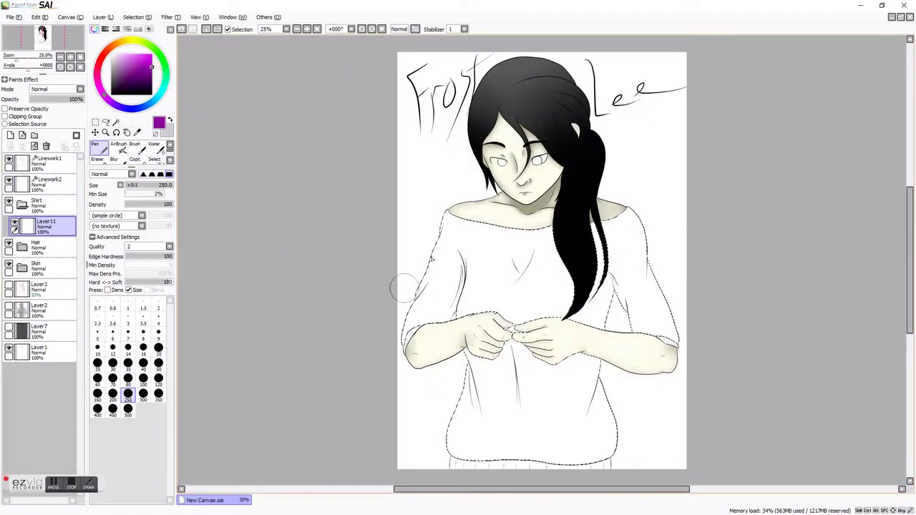
- Fill the selected shirt with purple on Layer11 using the Pen at size 250, and choose a darker purple at size 35
mouse_move(405, 287)
mouse_down()
mouse_move(494, 401)
mouse_move(630, 300)
mouse_up()
click(130, 69)
mouse_move(429, 272)
mouse_down()
mouse_move(501, 401)
mouse_move(645, 300)
mouse_up()
mouse_move(408, 286)
mouse_down()
mouse_move(544, 429)
mouse_move(644, 286)
mouse_up()
click(128, 71)
click(128, 363)
drag(515, 315, 530, 444)
key(ctrl+z)
drag(541, 269, 504, 311)
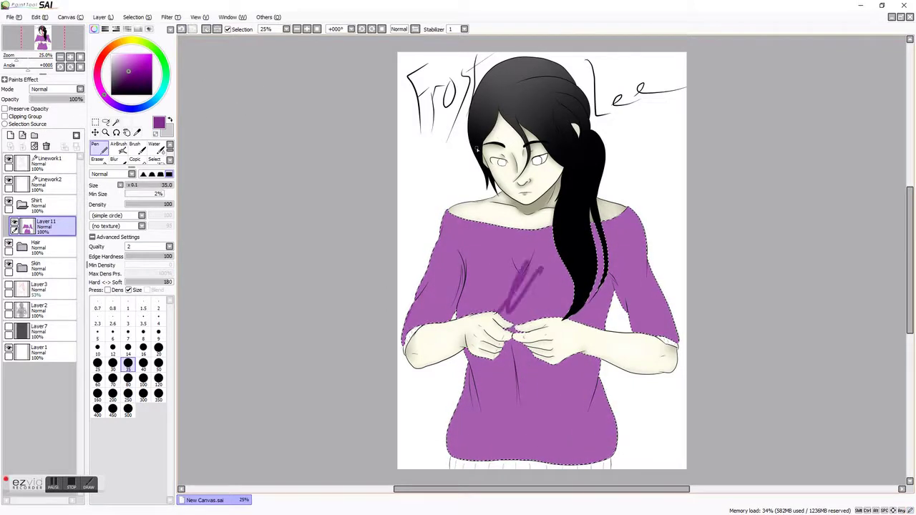
scroll(534, 287, up, 4)
key(ctrl+z)
- Paint darker purple shadows along the upper shirt's chest folds, neckline and sleeves on a new layer with the Pen at size 35
click(10, 135)
click(424, 249)
drag(424, 250, 451, 311)
drag(510, 215, 428, 358)
scroll(501, 286, down, 2)
drag(645, 208, 601, 387)
drag(651, 337, 677, 231)
drag(713, 154, 816, 426)
drag(741, 183, 752, 262)
drag(802, 412, 728, 407)
mouse_move(524, 381)
mouse_down()
mouse_move(430, 363)
mouse_move(387, 300)
mouse_up()
mouse_move(266, 429)
mouse_down()
mouse_move(322, 236)
mouse_move(429, 188)
mouse_move(566, 192)
mouse_up()
drag(670, 179, 719, 153)
- Paint the same darker purple along the lower shirt's folds, sides and hem
scroll(493, 261, down, 5)
drag(494, 237, 493, 278)
drag(390, 182, 422, 288)
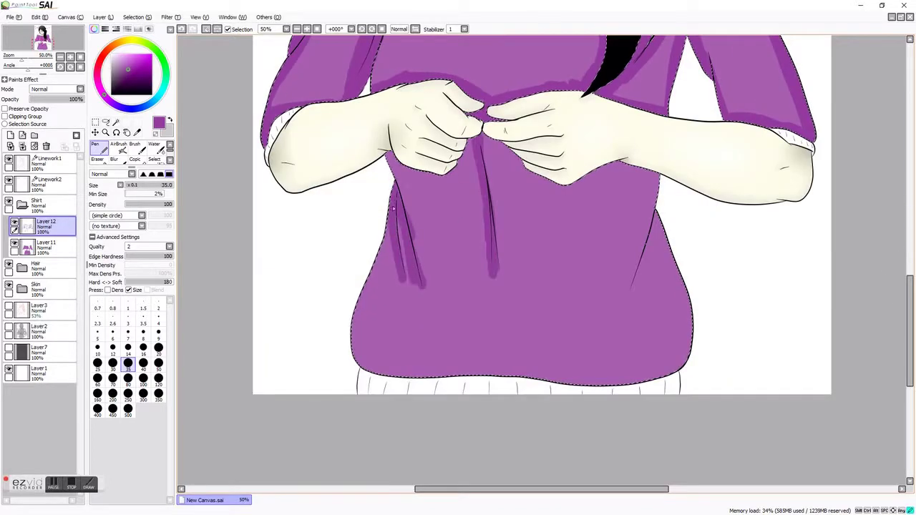
drag(387, 222, 354, 358)
drag(355, 344, 441, 376)
drag(372, 372, 687, 358)
drag(691, 279, 680, 369)
drag(655, 211, 629, 295)
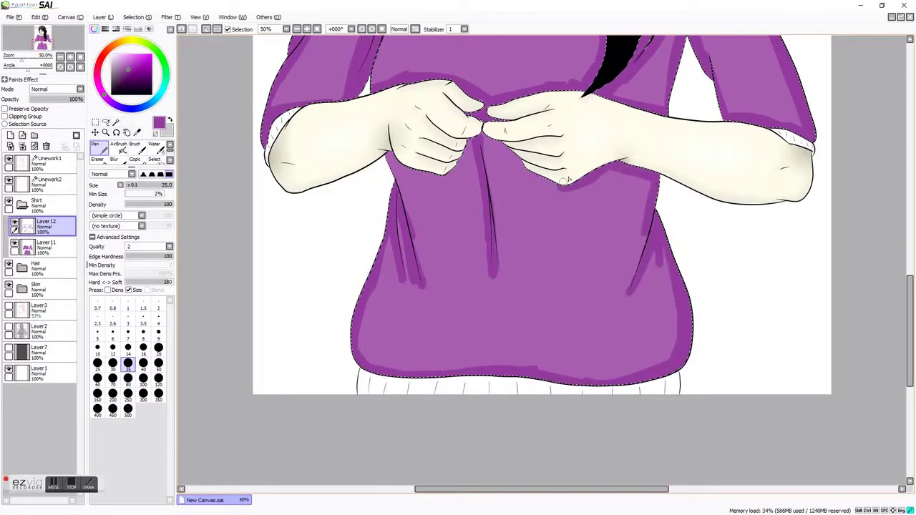
- Blend the lower shirt's shadows with Blur at size 80
click(114, 159)
click(128, 372)
drag(409, 154, 379, 272)
drag(493, 168, 494, 276)
mouse_move(405, 229)
mouse_down()
mouse_move(422, 286)
mouse_move(358, 351)
mouse_up()
drag(362, 368, 430, 384)
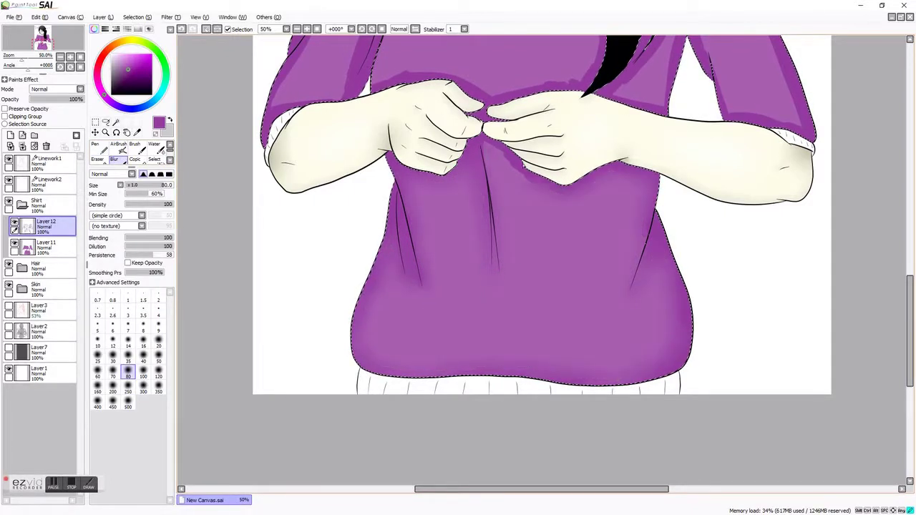
- Blur the shadows on the upper shirt's neckline, chest folds and sleeves at size 80
scroll(673, 236, up, 5)
drag(523, 189, 369, 163)
drag(347, 147, 294, 283)
drag(374, 208, 387, 254)
drag(369, 343, 544, 352)
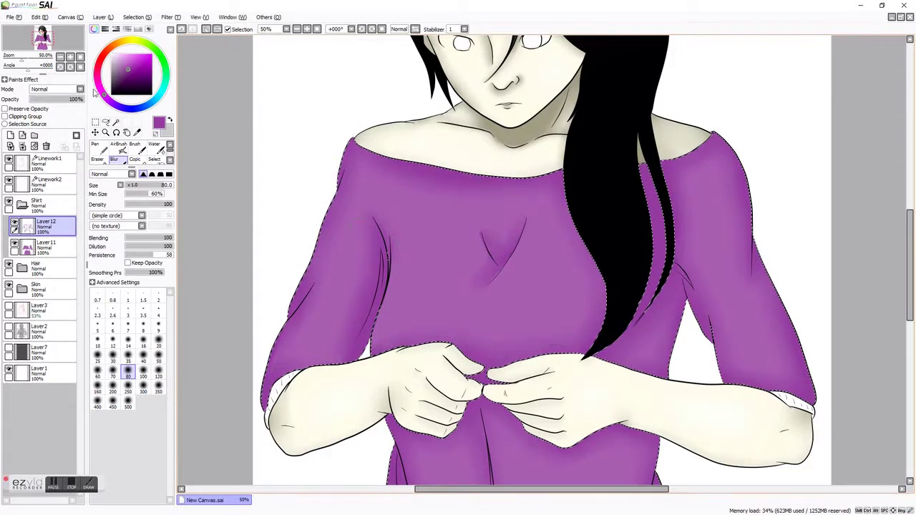
key(ctrl+minus)
- Paint deep purple shadows under the hands, beside the hair and on the inner sleeves on a new layer with the AirBrush at size 80
click(11, 135)
click(119, 144)
drag(465, 333, 510, 367)
mouse_move(515, 331)
mouse_down()
mouse_move(601, 342)
mouse_move(473, 348)
mouse_up()
drag(551, 214, 587, 308)
drag(458, 236, 441, 312)
drag(544, 218, 594, 308)
drag(423, 236, 412, 311)
drag(605, 262, 609, 319)
- Blend the deep purple shirt shadows with Blur at size 100
click(118, 162)
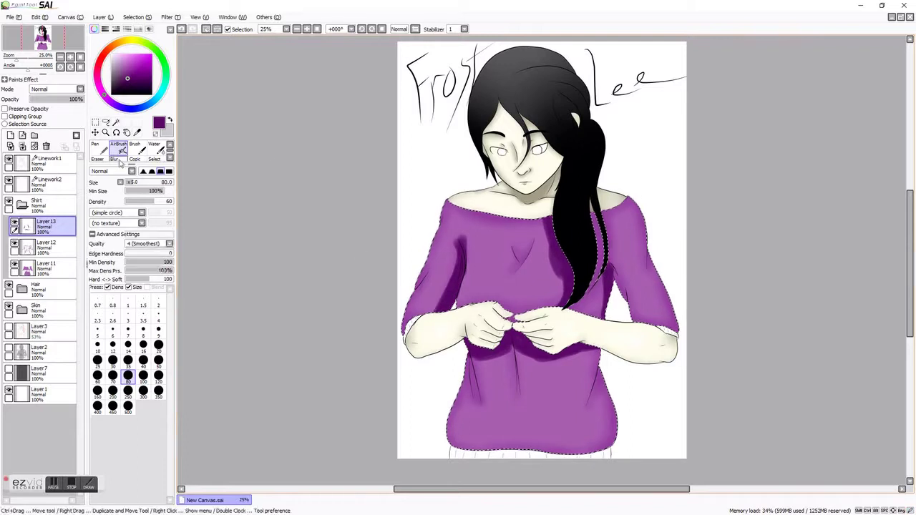
drag(451, 258, 426, 317)
mouse_move(563, 296)
mouse_down()
mouse_move(605, 272)
mouse_move(457, 351)
mouse_up()
- Paint light purple highlights on the chest, sleeves and hem area on a new layer at size 35, and blend them with Blur at size 120
click(10, 135)
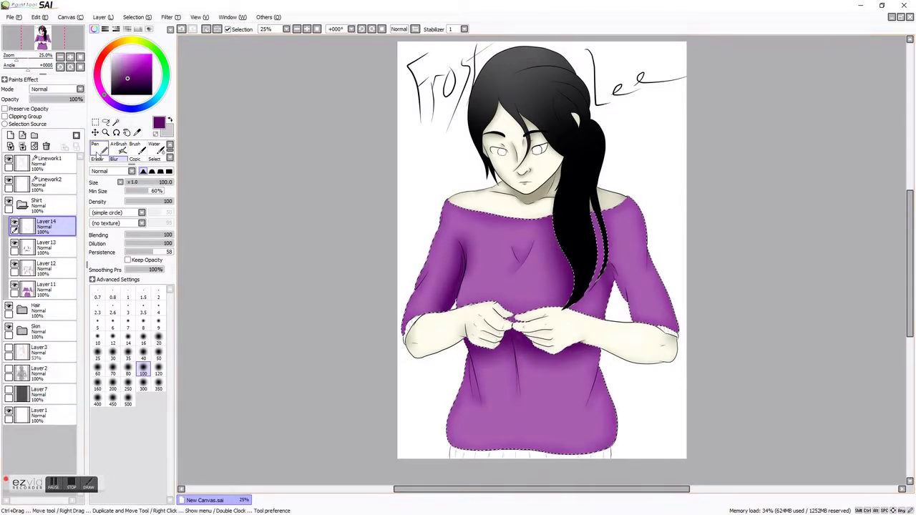
click(95, 148)
click(126, 60)
drag(490, 242, 487, 288)
drag(447, 228, 433, 292)
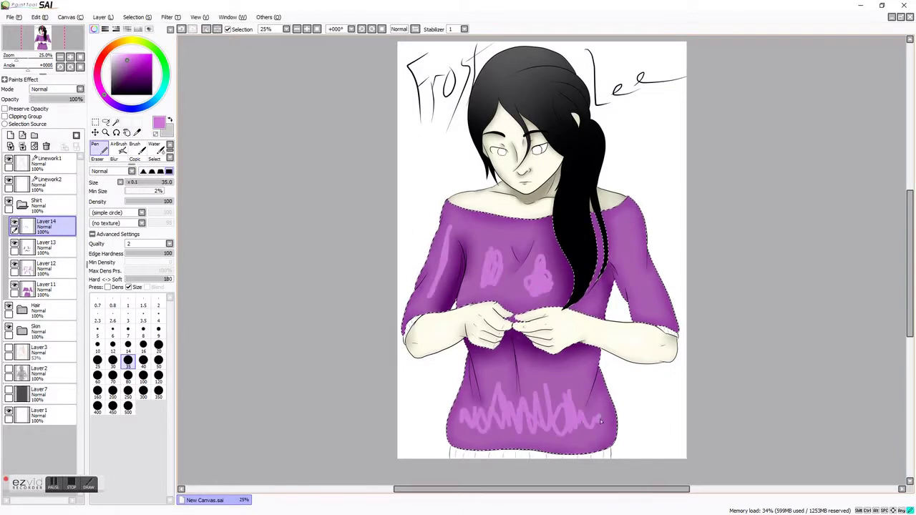
drag(633, 236, 648, 312)
click(114, 158)
drag(441, 229, 482, 277)
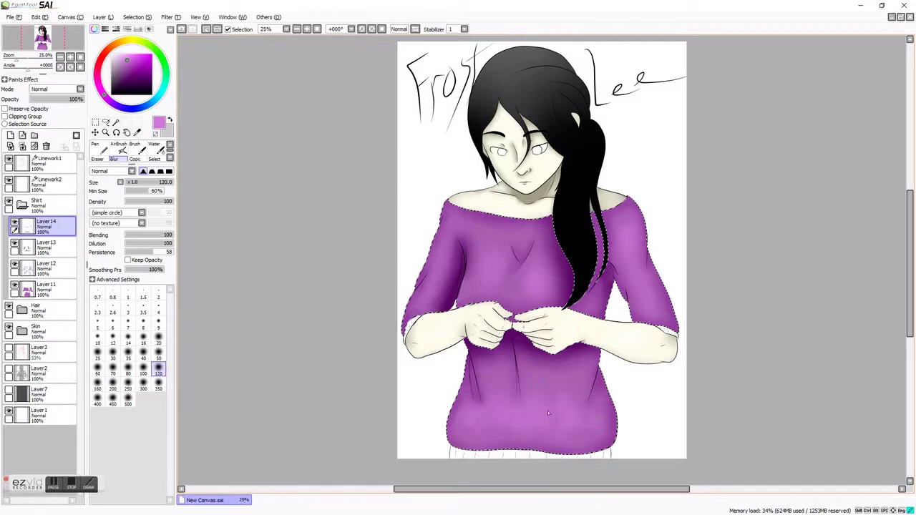
- Select both sleeve cuffs and the ribbed band below the shirt hem on Linework1 with the Magic Wand
click(43, 162)
click(116, 122)
scroll(530, 272, up, 3)
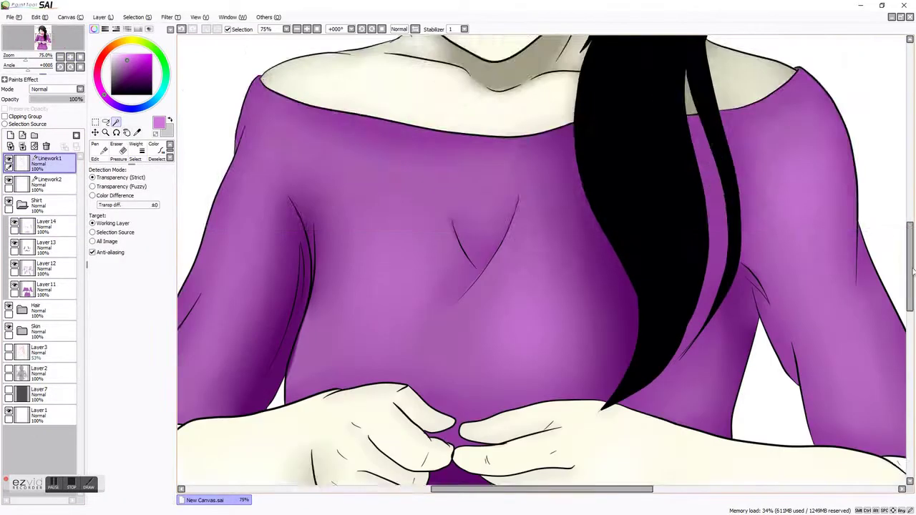
click(392, 287)
scroll(373, 294, up, 3)
scroll(502, 272, right, 5)
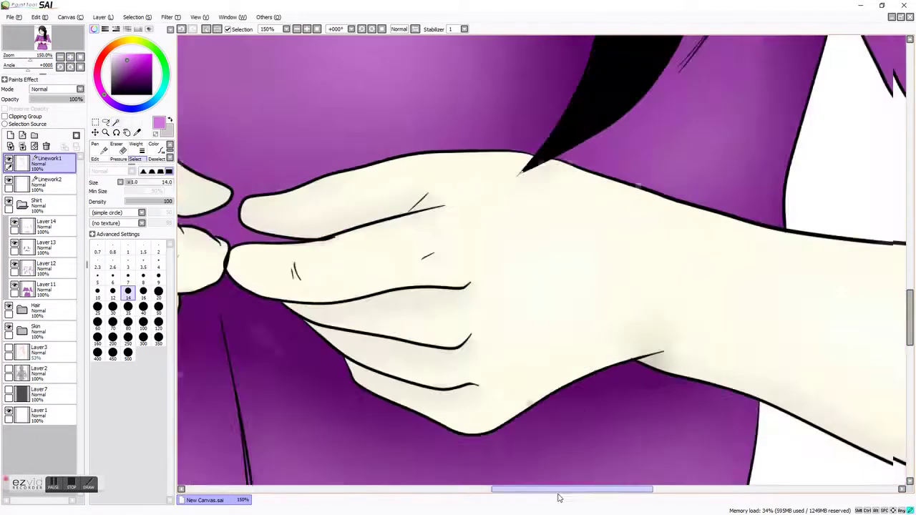
scroll(501, 272, down, 5)
key(alt)
scroll(60, 57, up, 5)
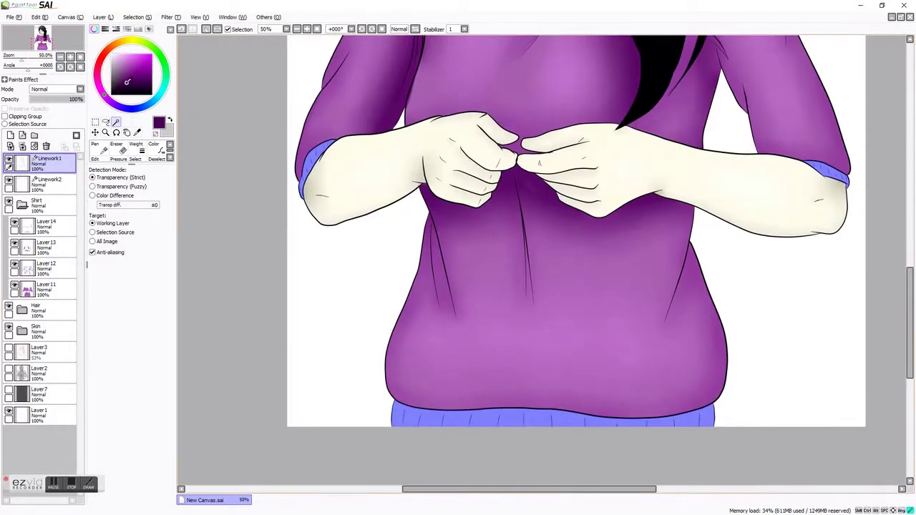
- Paint the cuffs and the ribbed hem band dark purple with the Pen on a new layer above Layer14
click(46, 222)
click(10, 136)
click(95, 144)
drag(304, 153, 329, 195)
mouse_move(458, 415)
mouse_down()
mouse_move(356, 424)
mouse_move(709, 415)
mouse_up()
drag(802, 165, 808, 176)
- Collapse the Shirt folder, show the dark grey Layer7, and create a new layer below the Skin folder for the eyes
drag(911, 293, 912, 190)
click(22, 205)
click(10, 135)
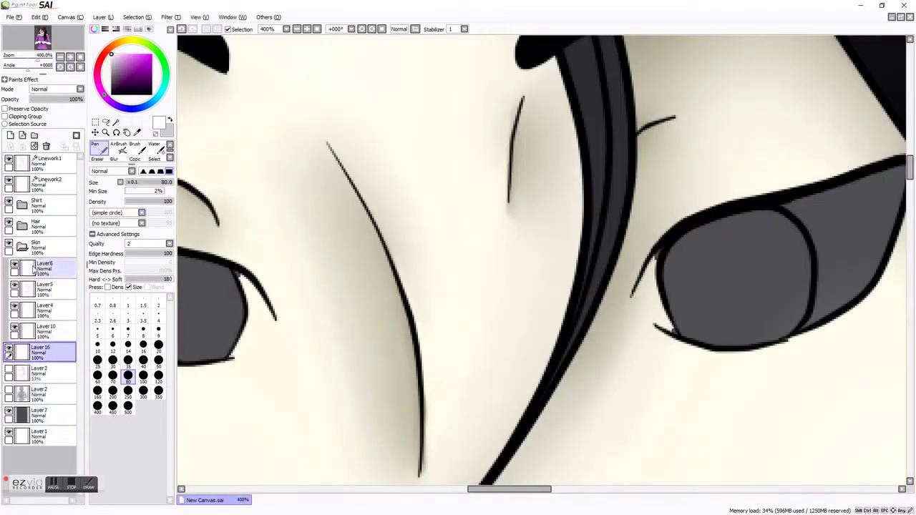
- Erase the skin colour inside the inner corner of the eye beside the hair strand across the Skin layers with the Eraser at size 3
click(97, 158)
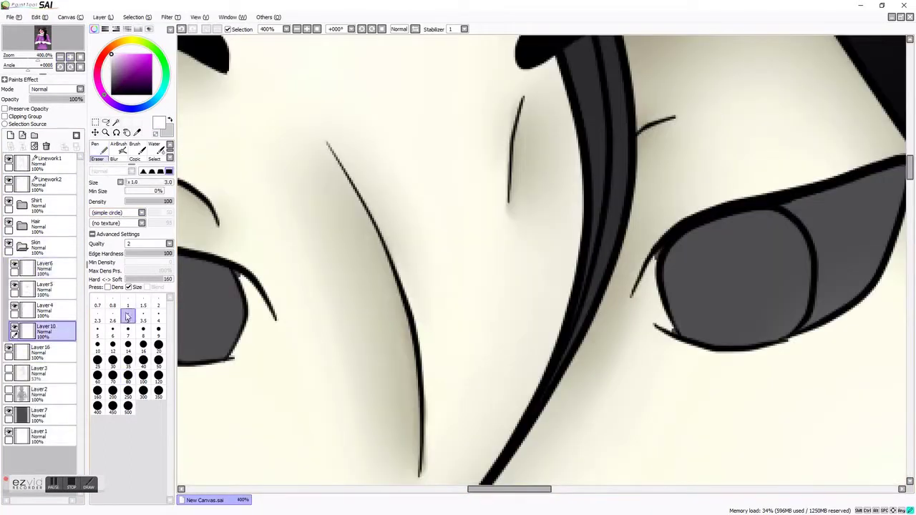
click(45, 308)
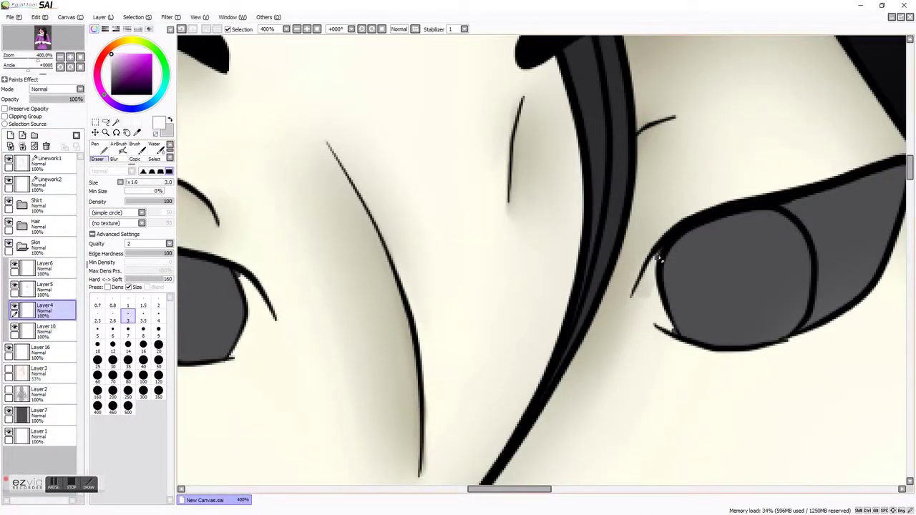
click(44, 287)
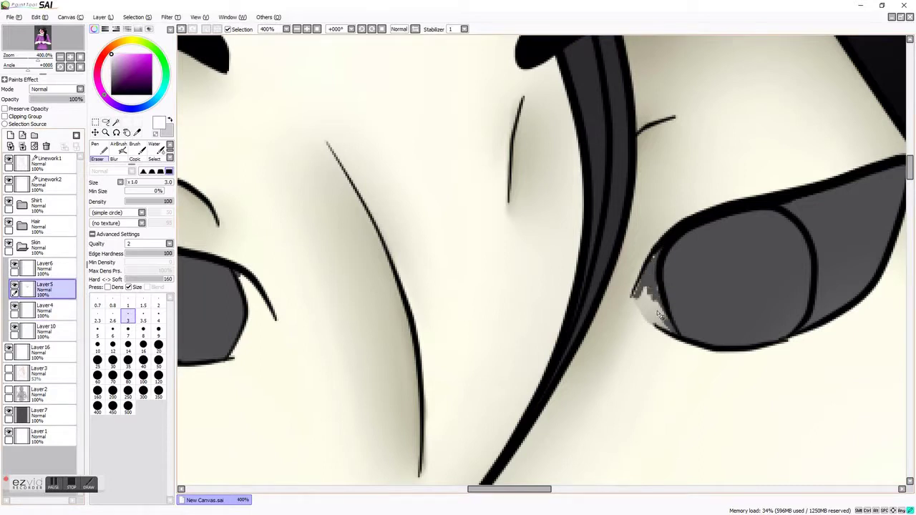
click(44, 267)
- Erase the skin colour inside the other eye's outline across the Skin layers, using the Eraser at sizes 3 and 14
click(45, 307)
drag(472, 489, 430, 474)
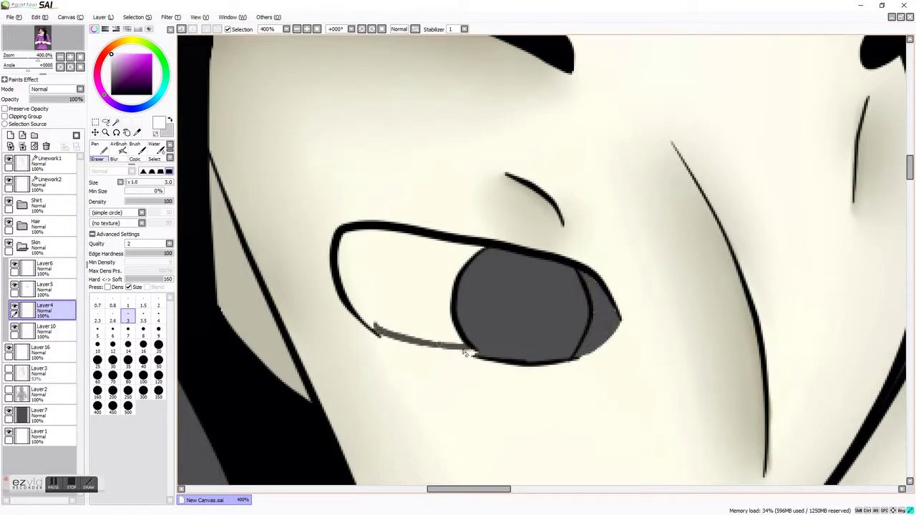
click(128, 346)
mouse_move(372, 326)
mouse_down()
mouse_move(352, 276)
mouse_move(350, 245)
mouse_move(405, 251)
mouse_move(473, 340)
mouse_up()
click(44, 286)
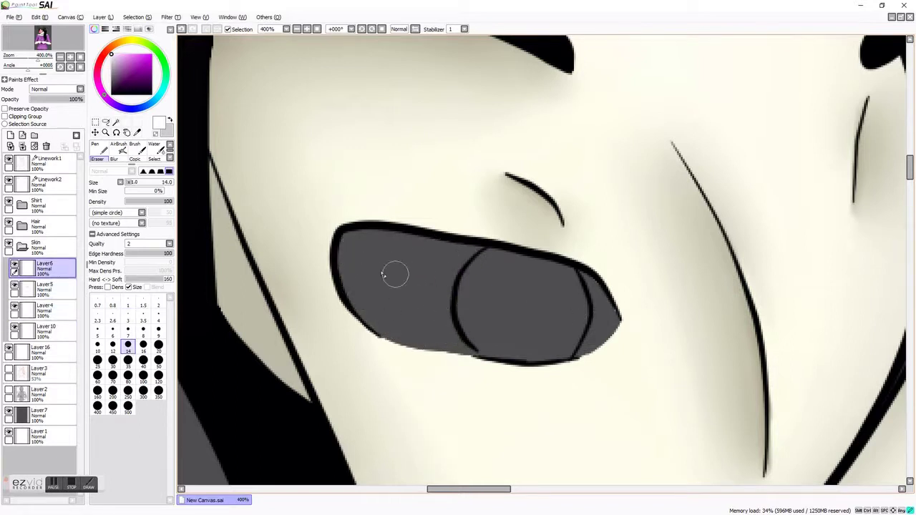
- Collapse the Skin folder and paint both eyes white on Layer16 with the Pen at size 80
scroll(393, 272, down, 1)
click(40, 350)
click(22, 247)
click(94, 146)
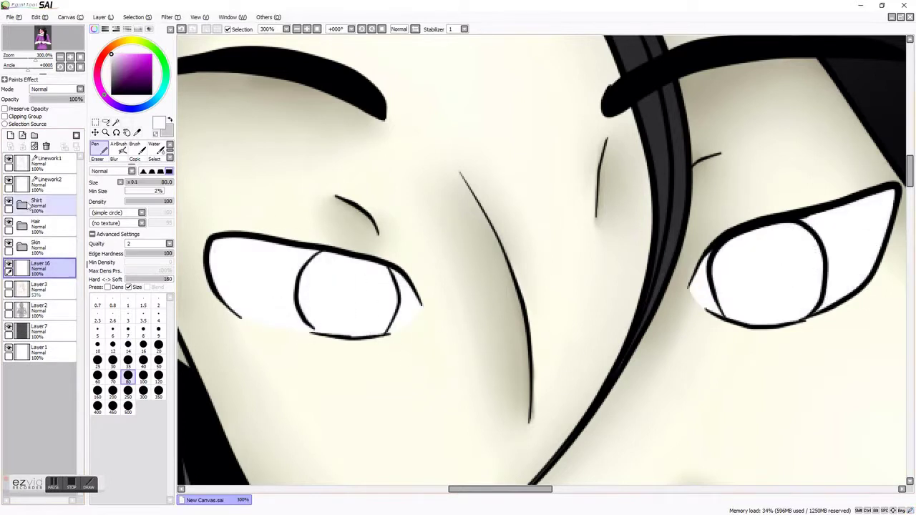
- Paint grey shading over the whites of both eyes with the Pen at size 35
click(129, 360)
drag(288, 235, 412, 286)
drag(215, 287, 415, 323)
mouse_move(708, 301)
mouse_down()
mouse_move(888, 190)
mouse_move(716, 315)
mouse_up()
- Soften the grey shading on the whites of both eyes with the Blur tool at size 20
click(114, 152)
mouse_move(214, 287)
mouse_down()
mouse_move(380, 344)
mouse_move(408, 301)
mouse_up()
mouse_move(716, 301)
mouse_down()
mouse_move(747, 245)
mouse_move(881, 208)
mouse_up()
click(158, 340)
click(70, 57)
click(60, 57)
- Build up and blend further grey shading across the whites of both eyes on a new layer
click(10, 146)
drag(211, 244, 372, 254)
drag(251, 261, 419, 297)
mouse_move(716, 279)
mouse_down()
mouse_move(873, 200)
mouse_move(777, 243)
mouse_up()
drag(254, 270, 416, 301)
drag(716, 293, 888, 207)
- Add a new layer for the irises and select the areas inside both iris outlines from the Linework1 layer
click(10, 146)
click(43, 163)
click(348, 293)
click(770, 272)
click(40, 266)
- Fill both selected irises with light cyan on Layer19 using the Pen at size 35
click(100, 147)
click(133, 72)
drag(315, 279, 372, 315)
click(122, 60)
drag(716, 301, 802, 265)
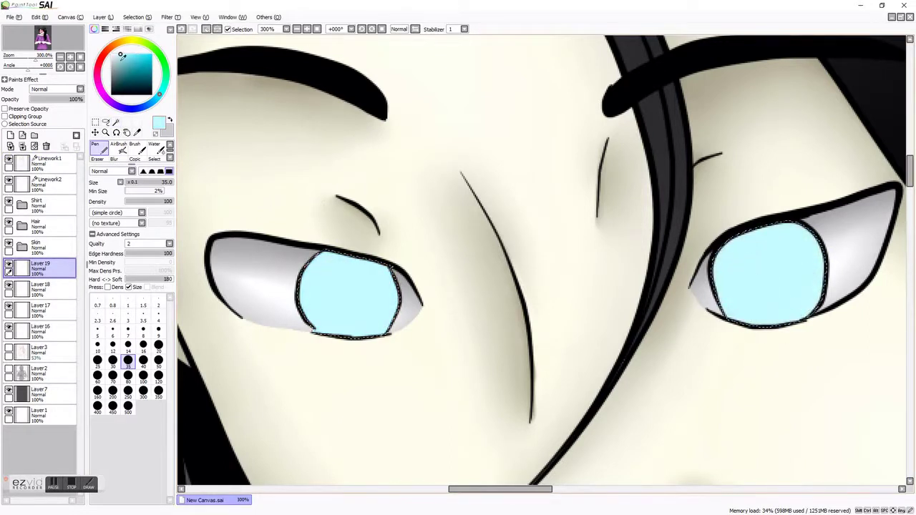
- Paint two progressively darker teal bands across the middle and upper parts of both irises
click(120, 62)
drag(308, 276, 391, 279)
drag(720, 251, 803, 250)
click(122, 72)
drag(308, 265, 393, 265)
drag(712, 243, 773, 229)
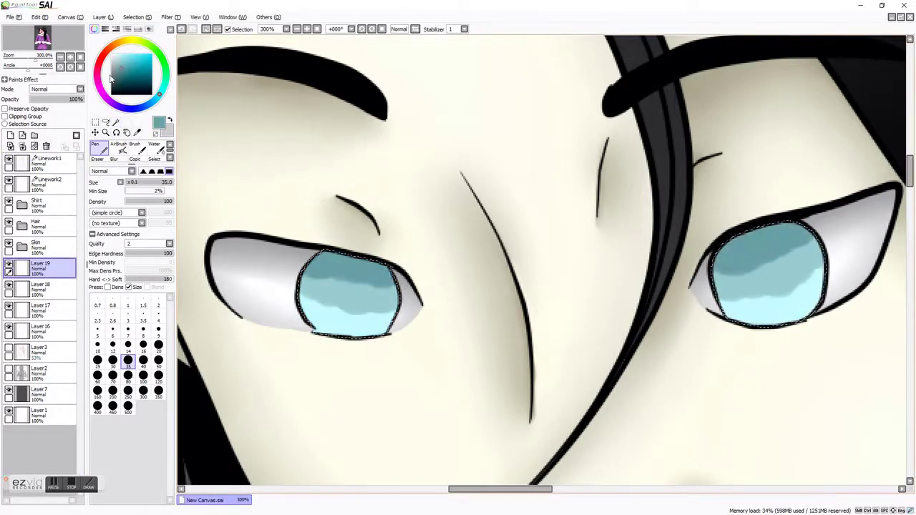
- Paint a dark teal band along the top edge of both irises
click(123, 76)
drag(322, 257, 390, 251)
drag(709, 236, 823, 229)
- Blend the teal bands in both irises into a smooth gradient with the Blur tool at size 20
click(114, 158)
mouse_move(315, 280)
mouse_down()
mouse_move(324, 253)
mouse_move(386, 315)
mouse_up()
drag(723, 301, 809, 243)
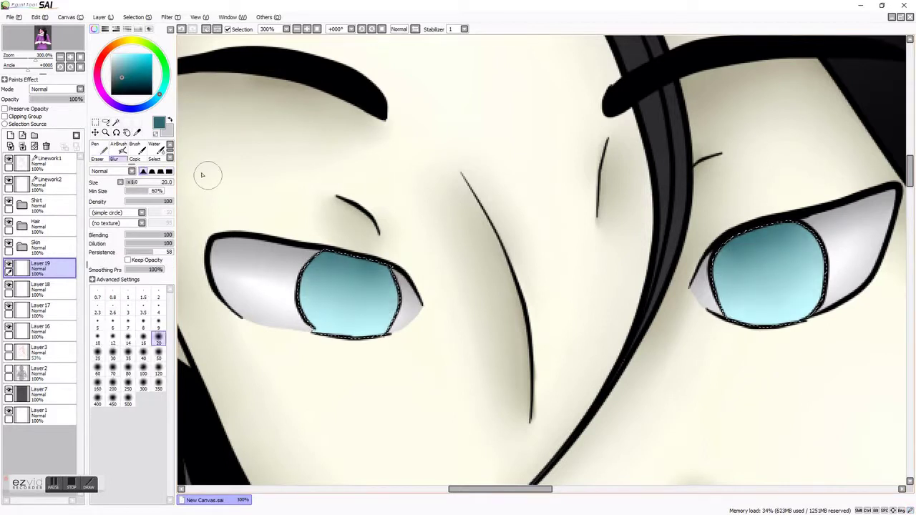
- Create a new layer above Layer19 and set the Pen to size 35 for further eye detail
click(10, 135)
click(101, 147)
click(128, 360)
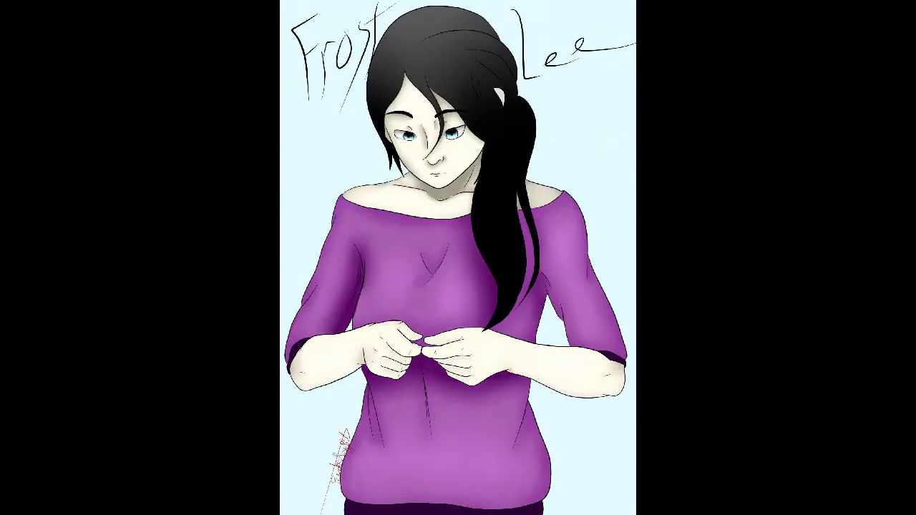